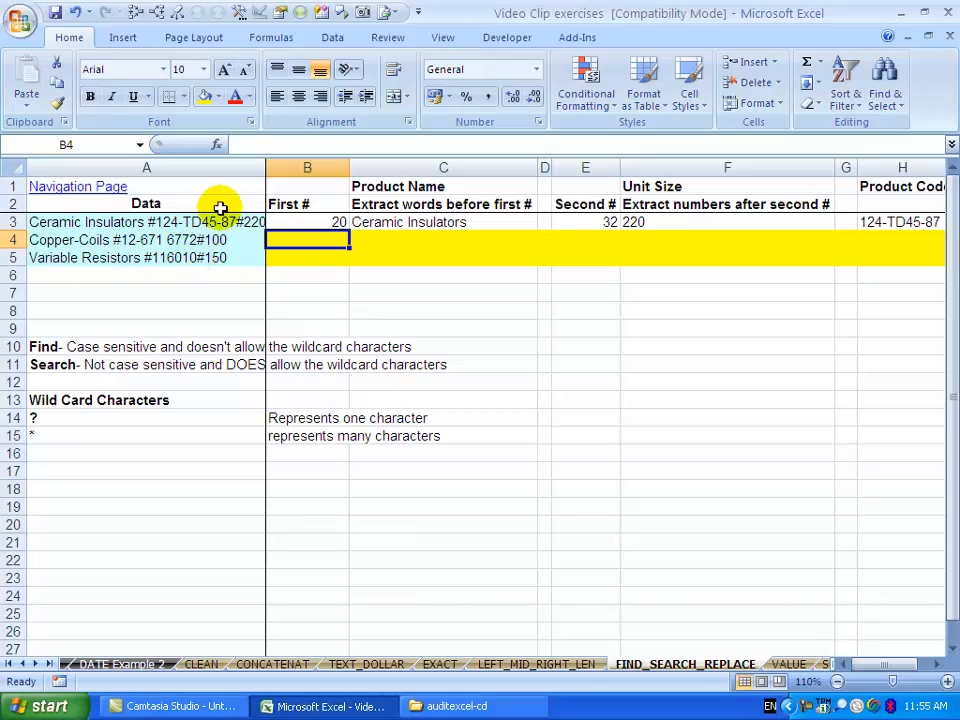
Insert a SEARCH function in B4 that finds "#" within A4, leaving the start number empty
click(216, 145)
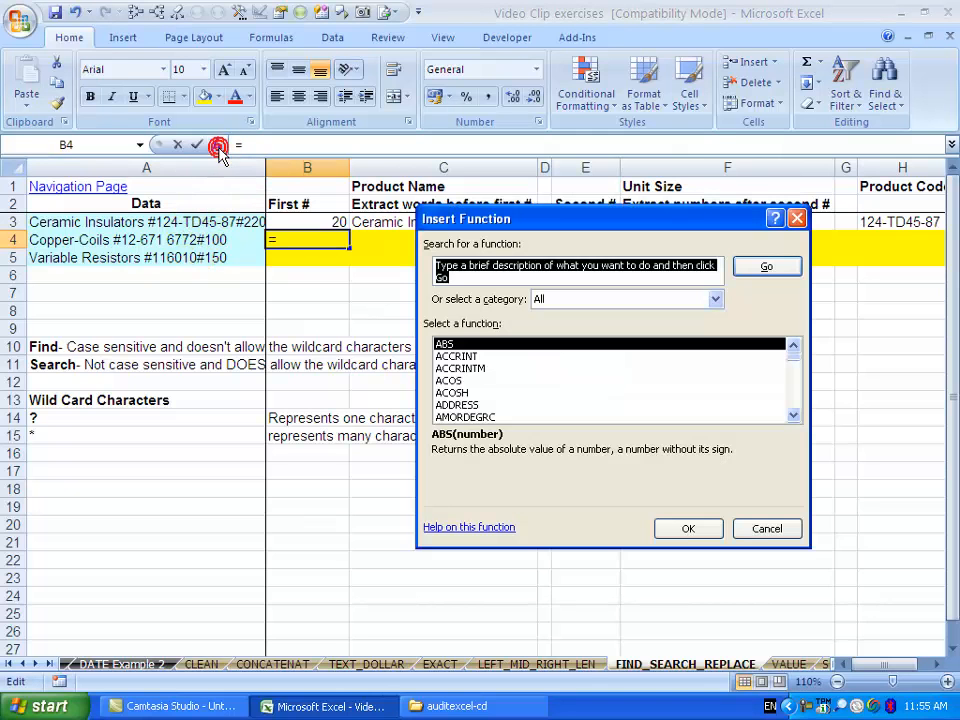
click(456, 368)
key(s)
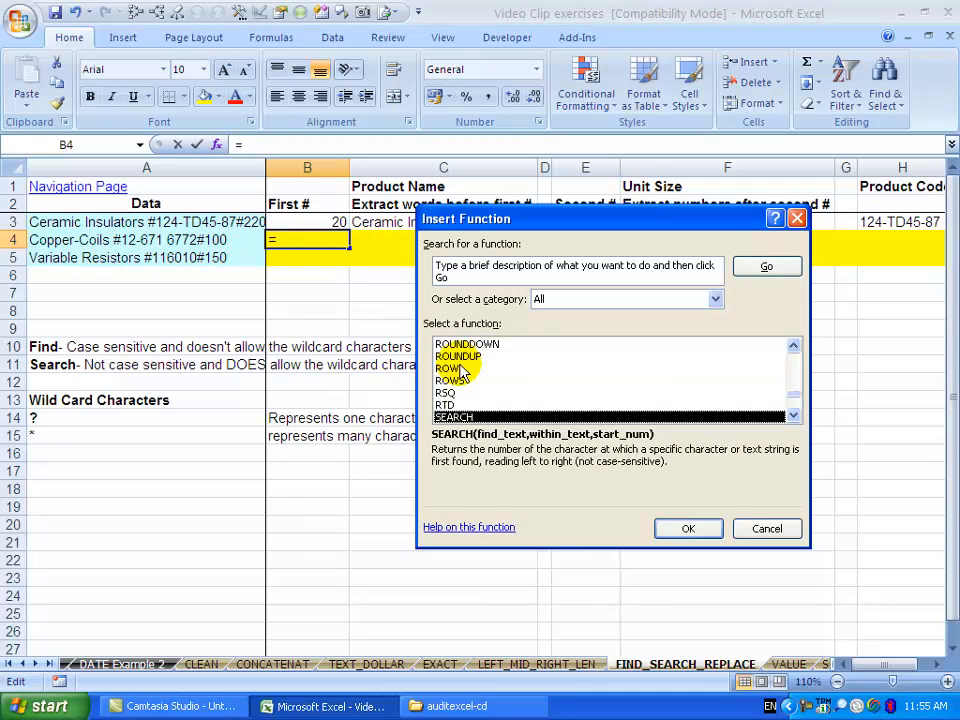
click(664, 529)
drag(592, 255, 577, 286)
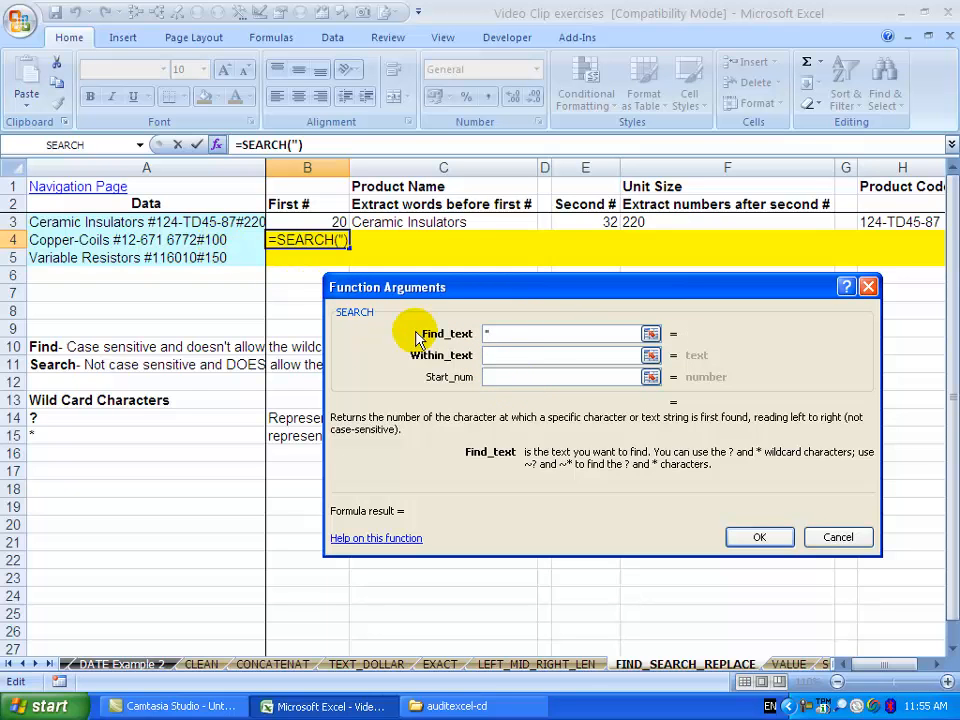
text(#")
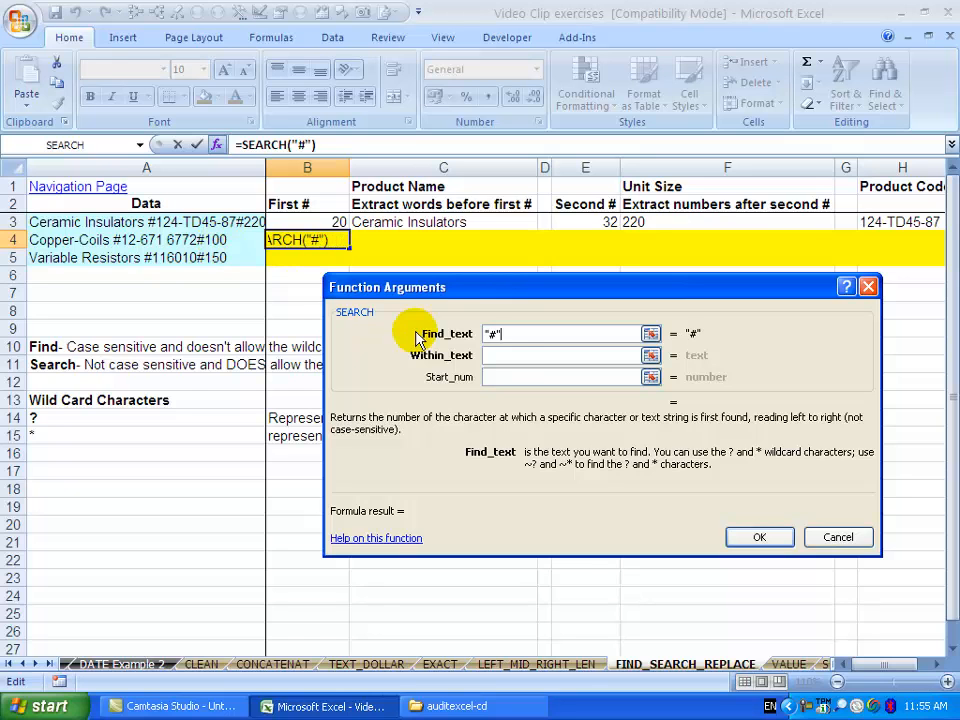
click(501, 356)
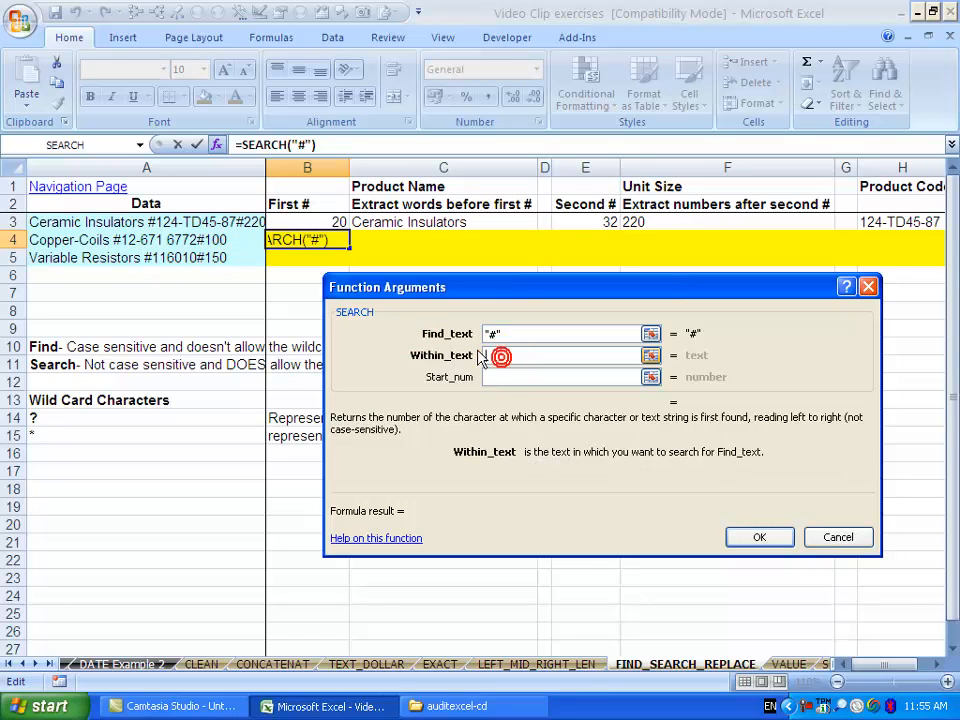
click(242, 243)
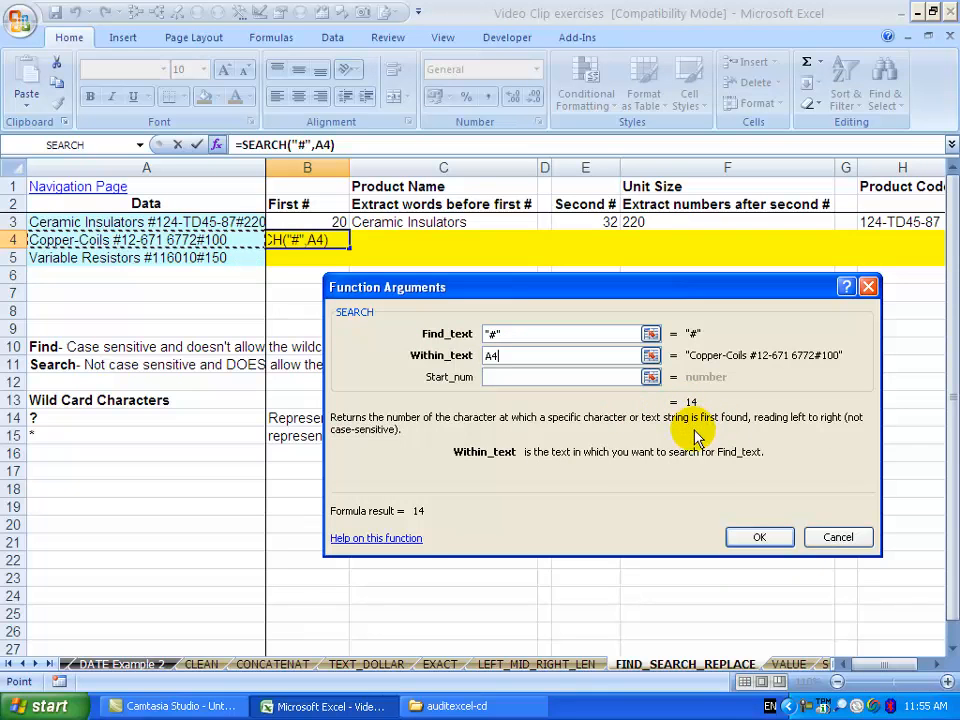
click(606, 377)
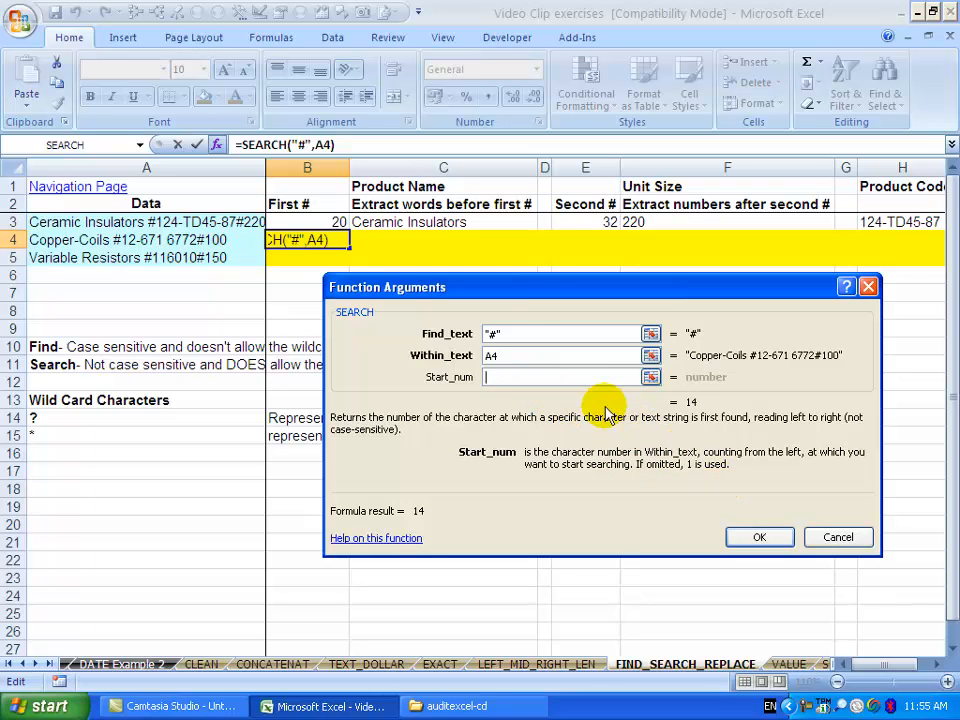
click(755, 538)
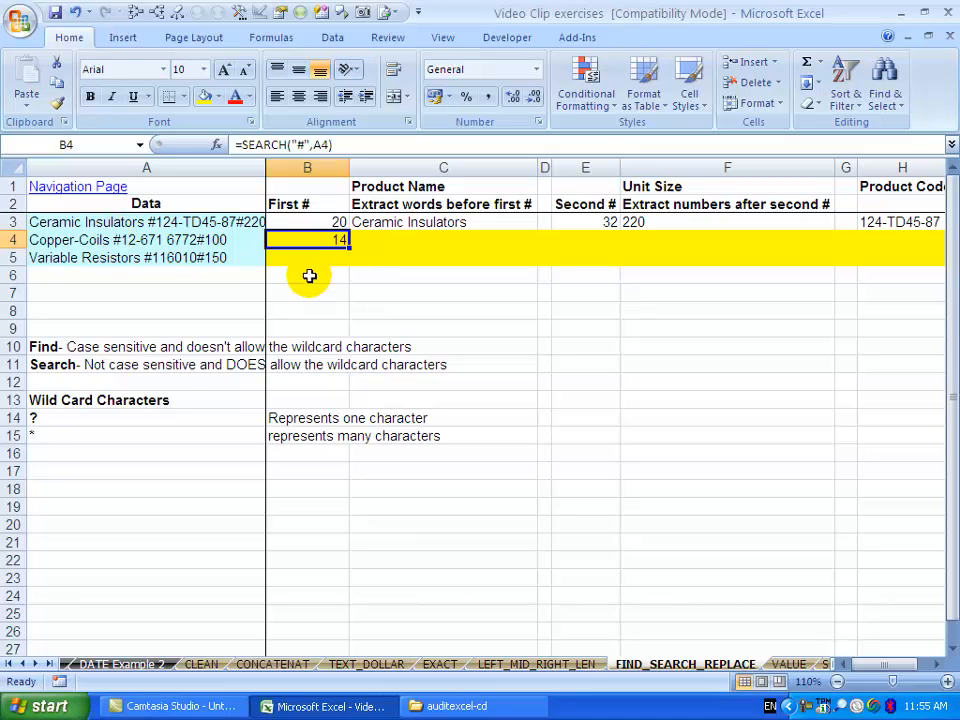
Insert a LEFT function in C4 that extracts B4-1 characters from the text in A4
click(381, 240)
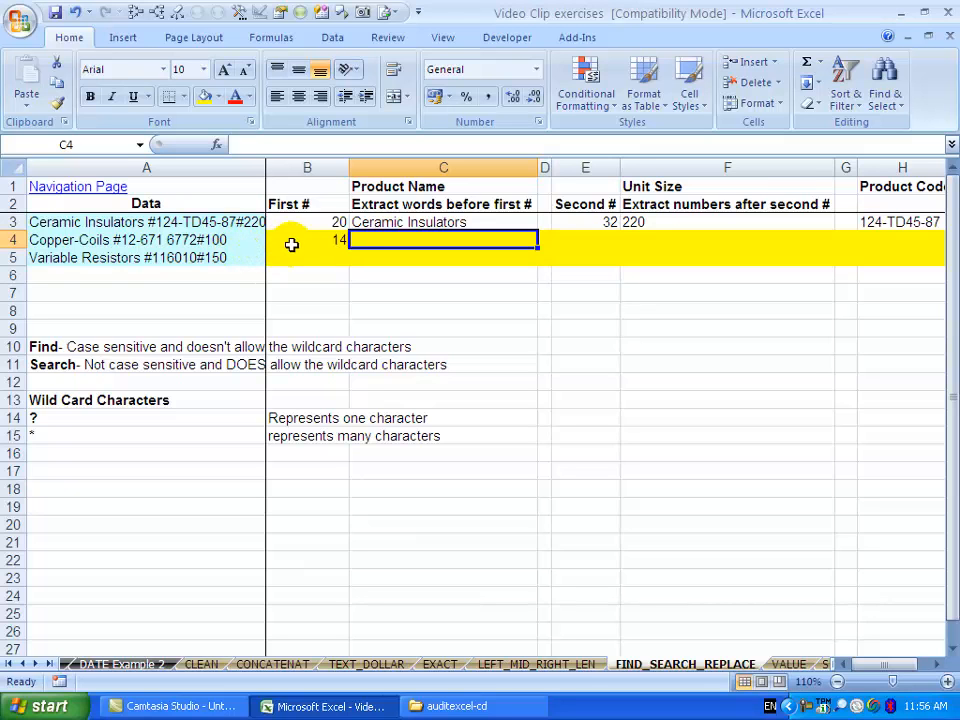
click(217, 145)
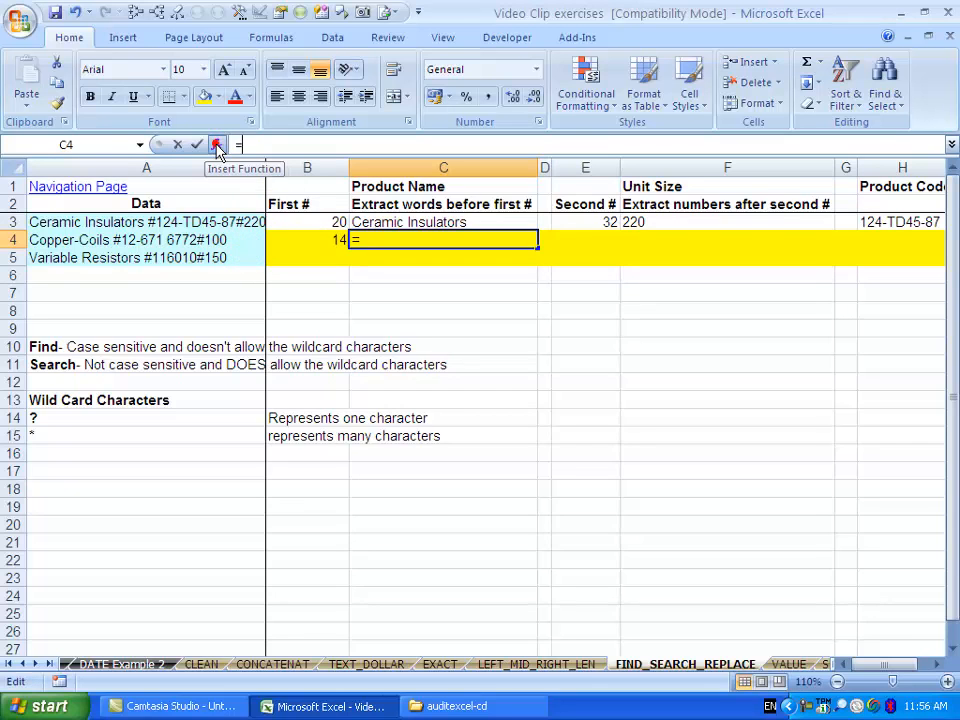
click(465, 409)
text(le)
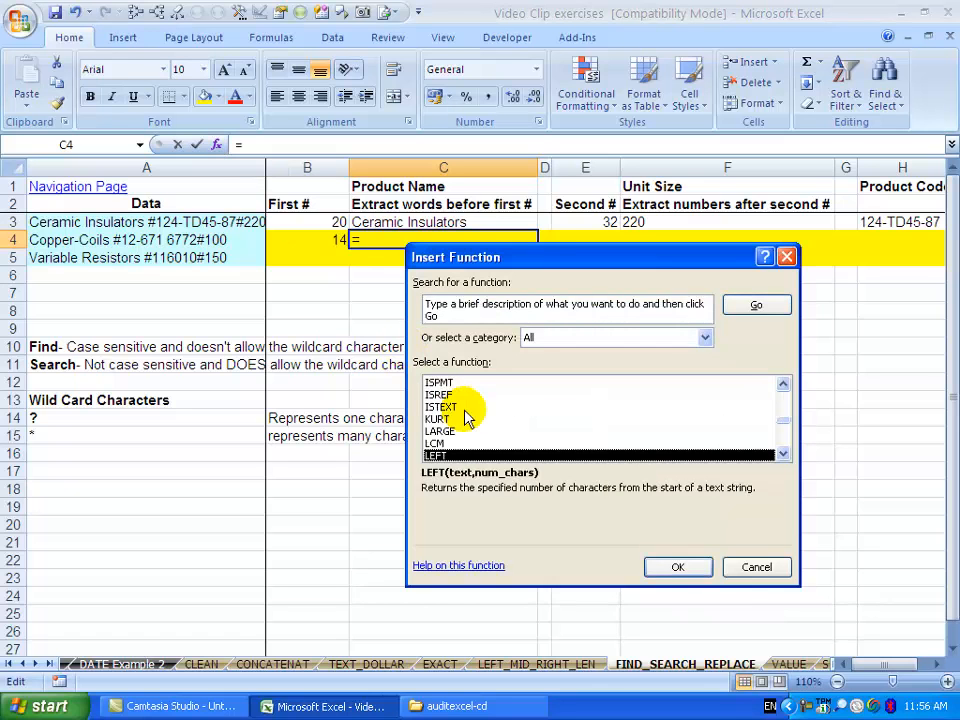
click(674, 566)
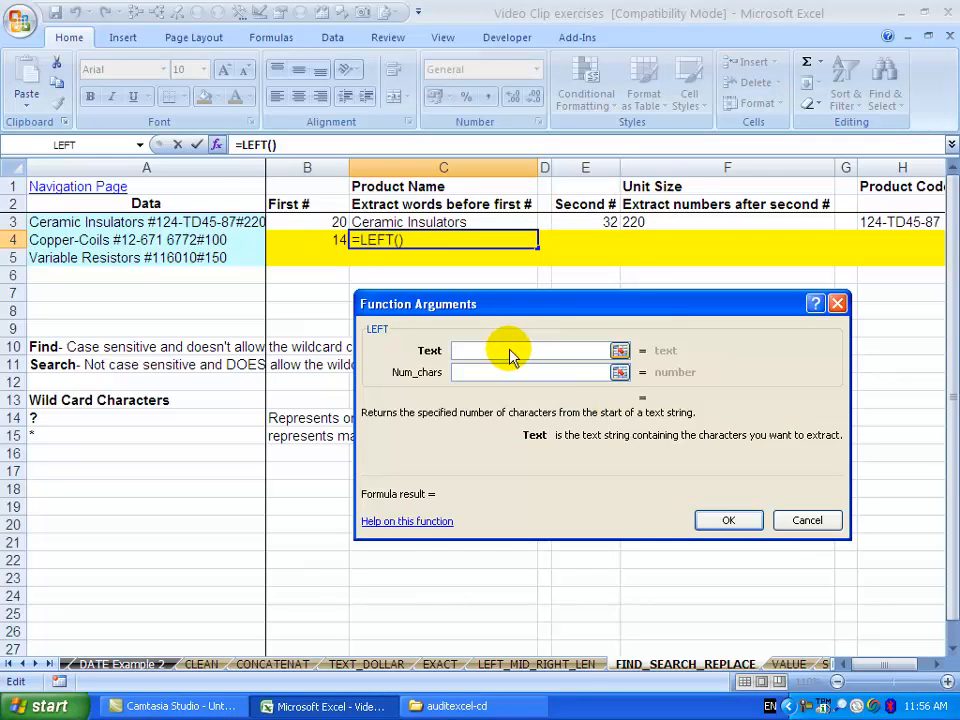
click(236, 239)
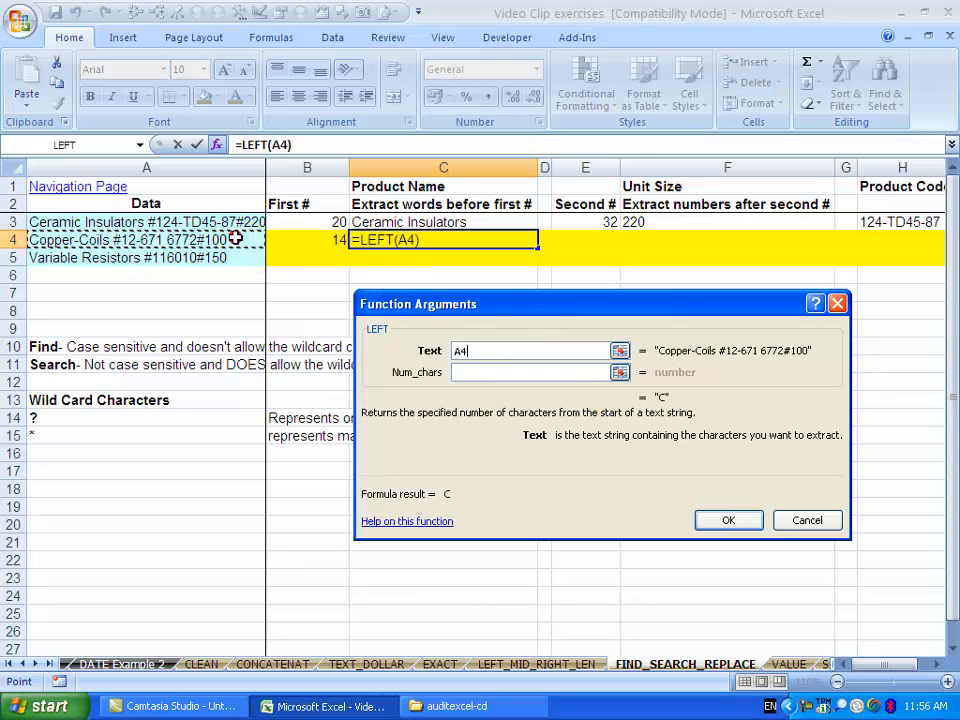
click(465, 371)
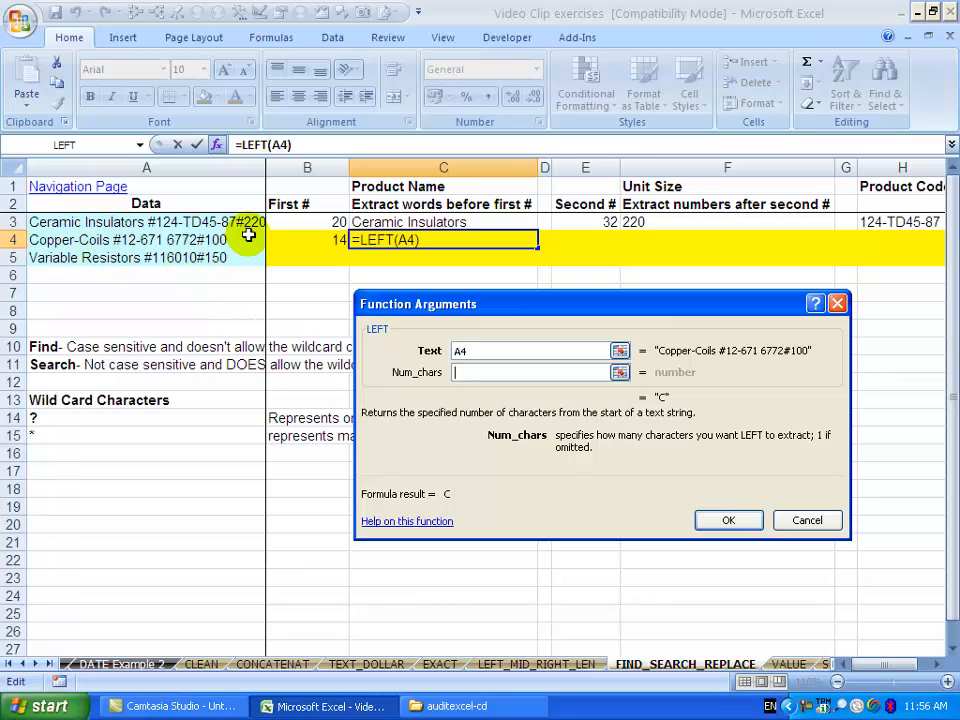
click(314, 239)
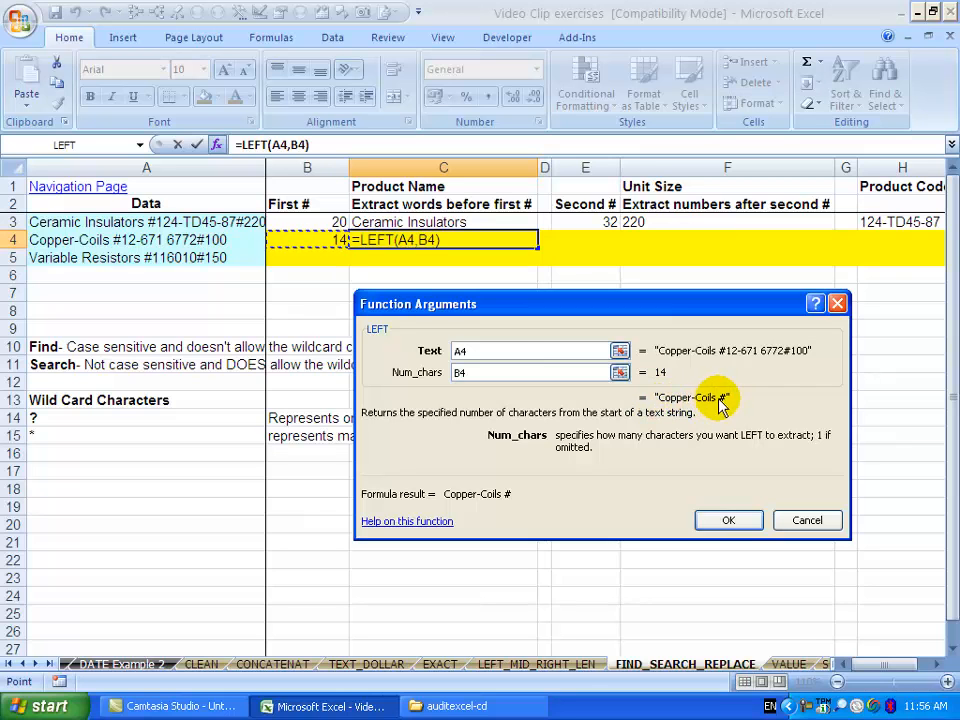
click(576, 373)
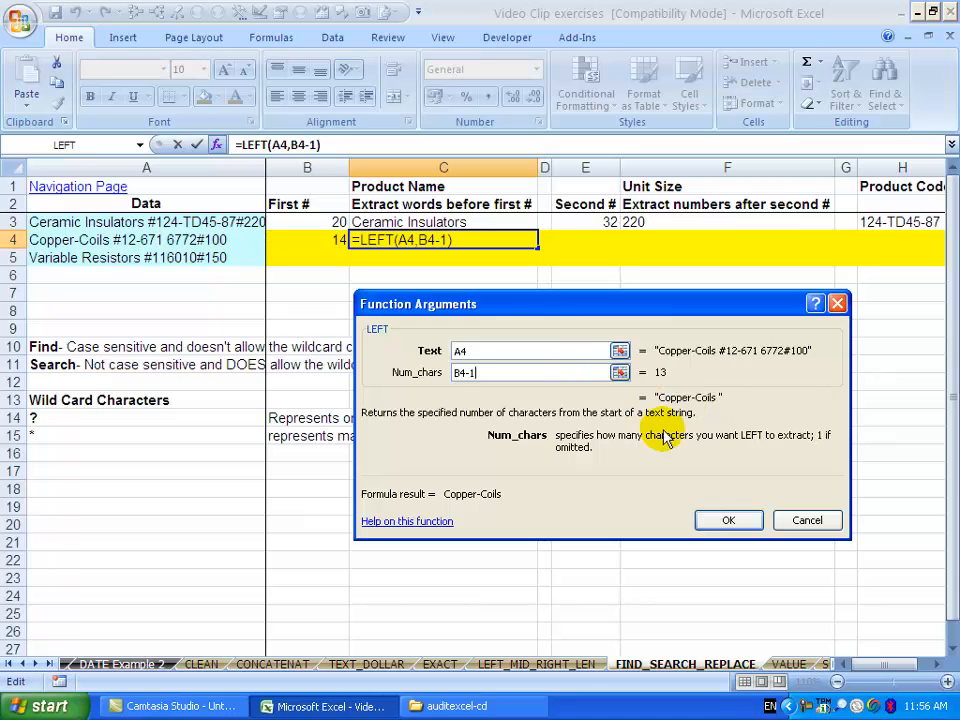
click(725, 519)
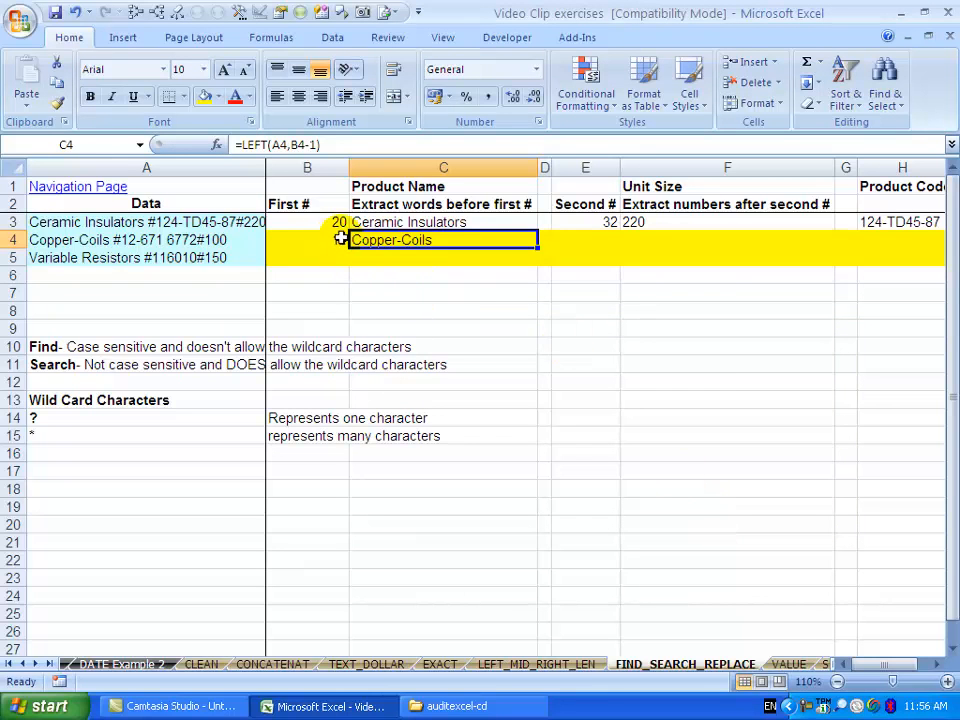
Copy the formulas in B4:C4 down to row 5
drag(330, 240, 364, 240)
drag(539, 250, 541, 268)
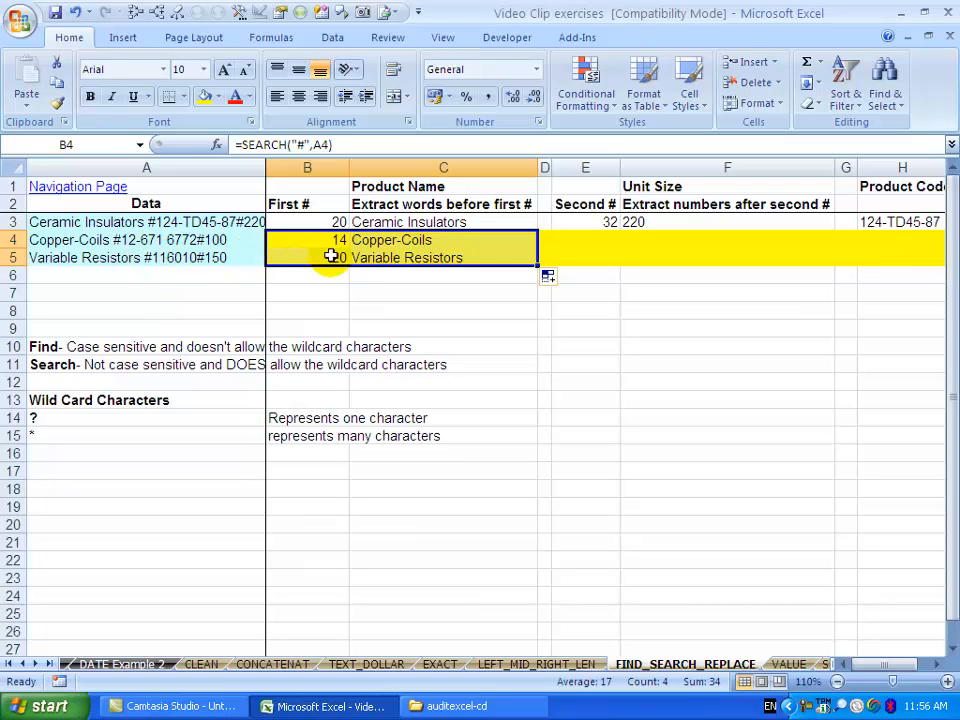
click(372, 260)
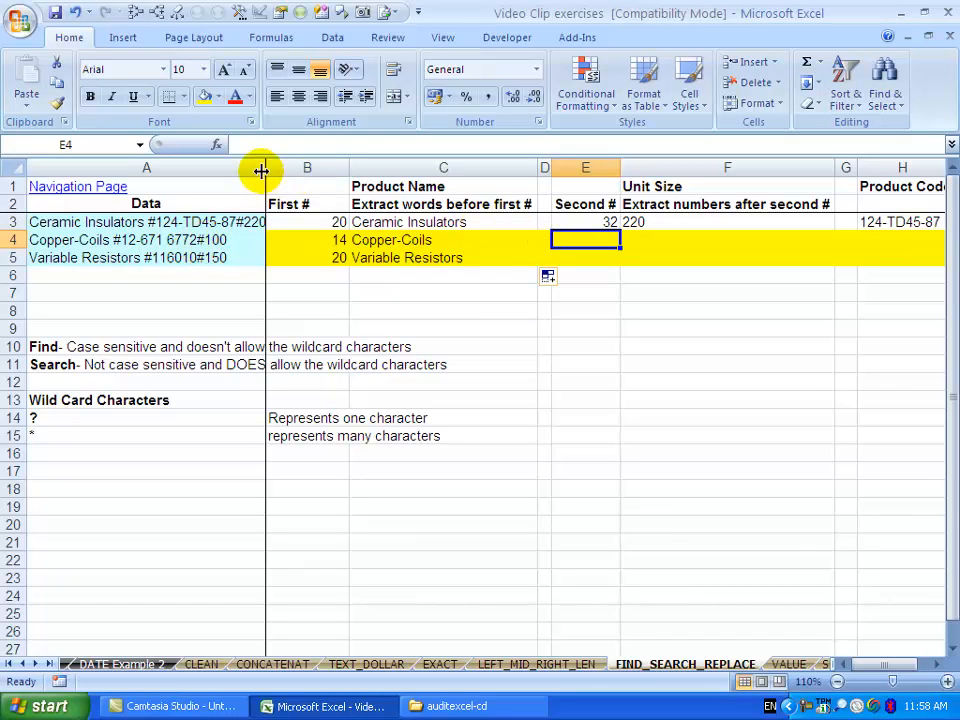
Insert a SEARCH function in E4 that finds "#" within A4, starting from character B4+1
click(214, 148)
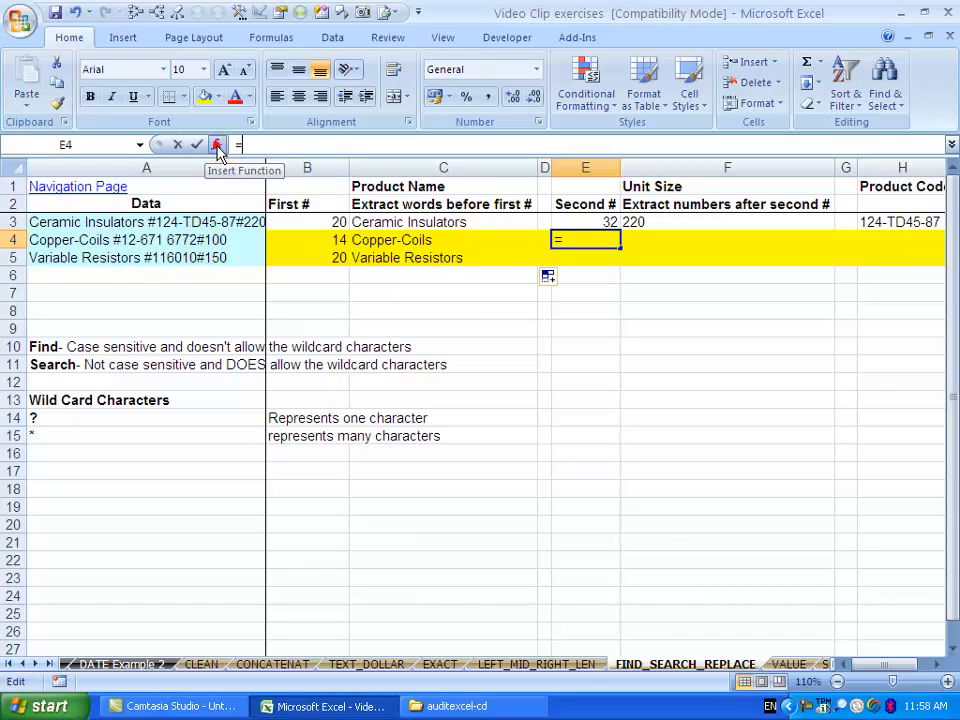
click(472, 416)
key(s)
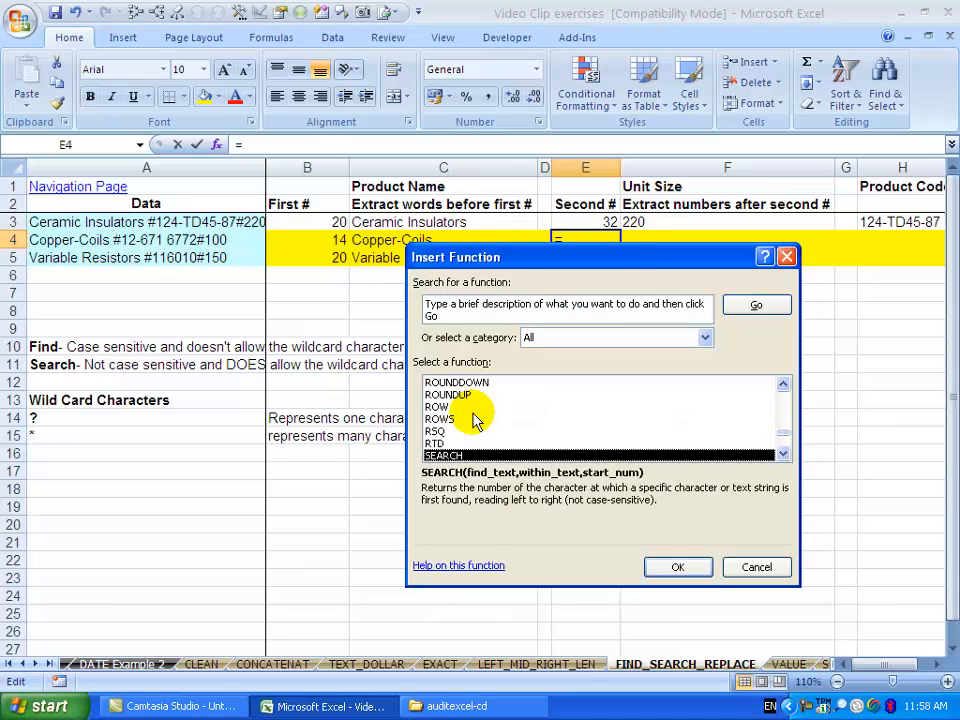
click(677, 567)
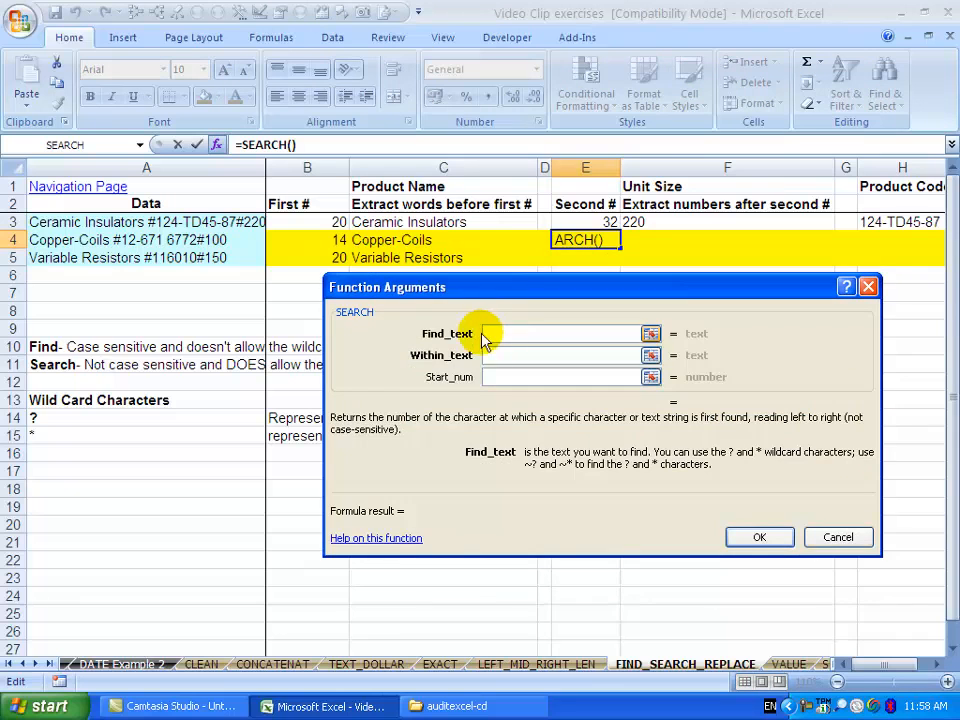
text(")
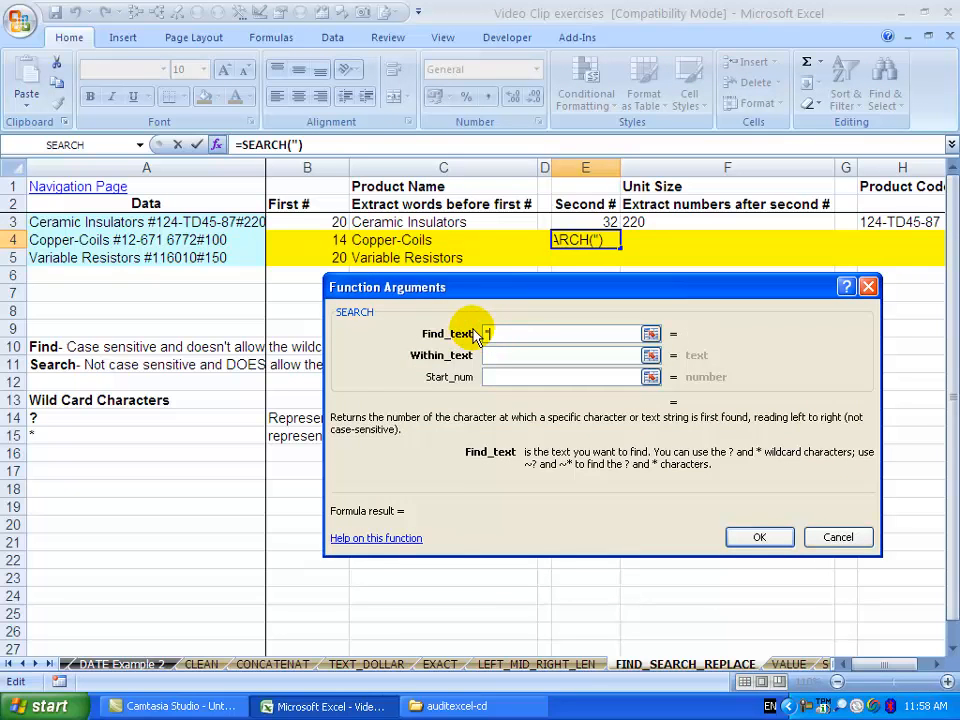
text(#")
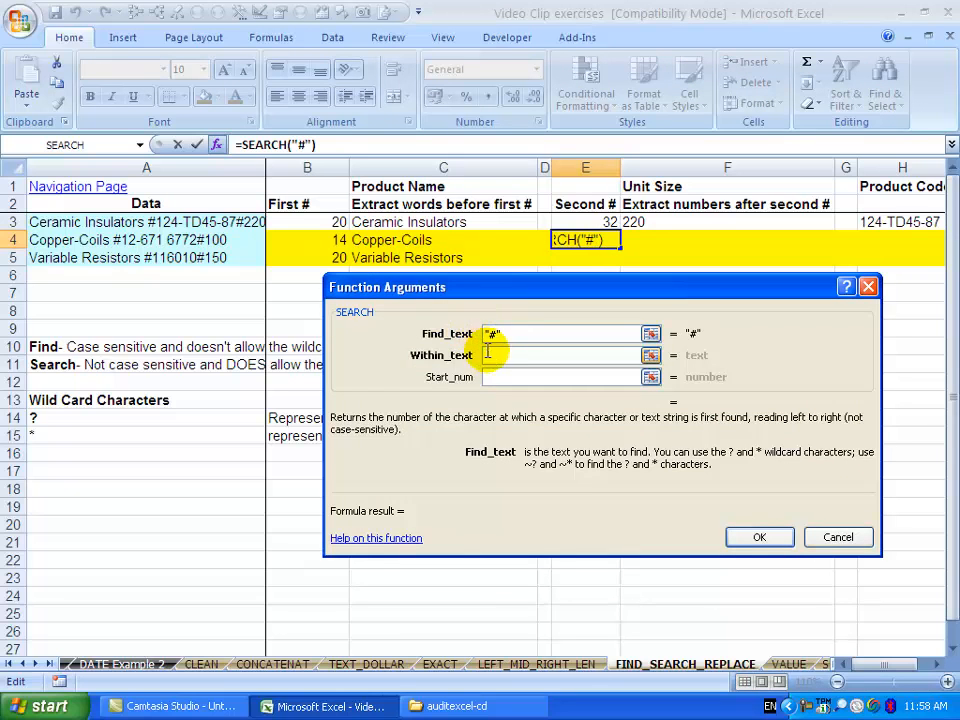
click(489, 355)
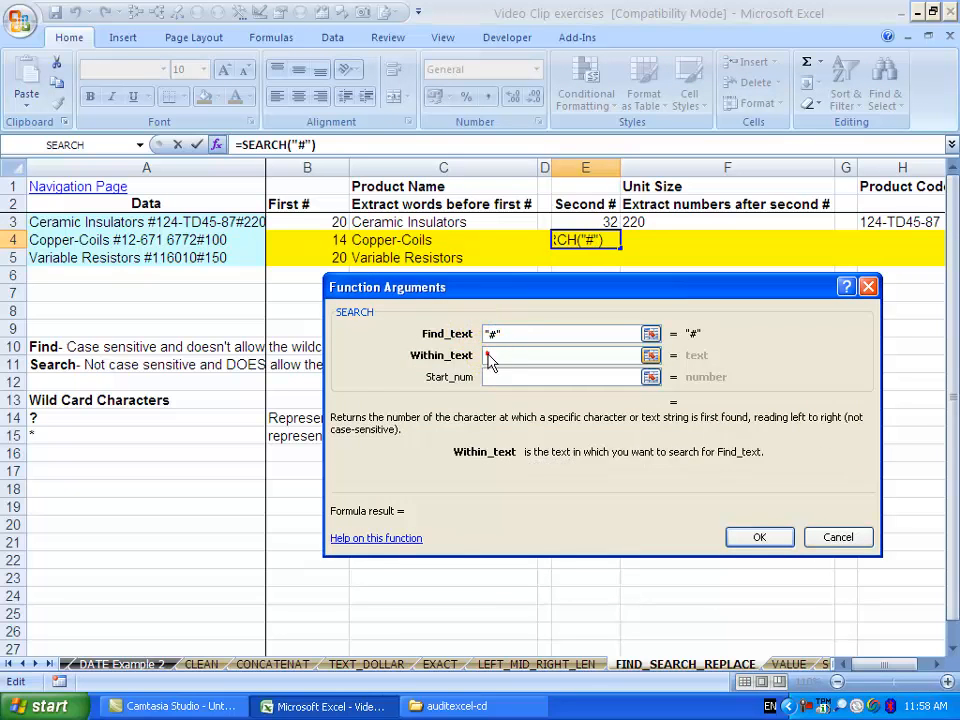
click(220, 239)
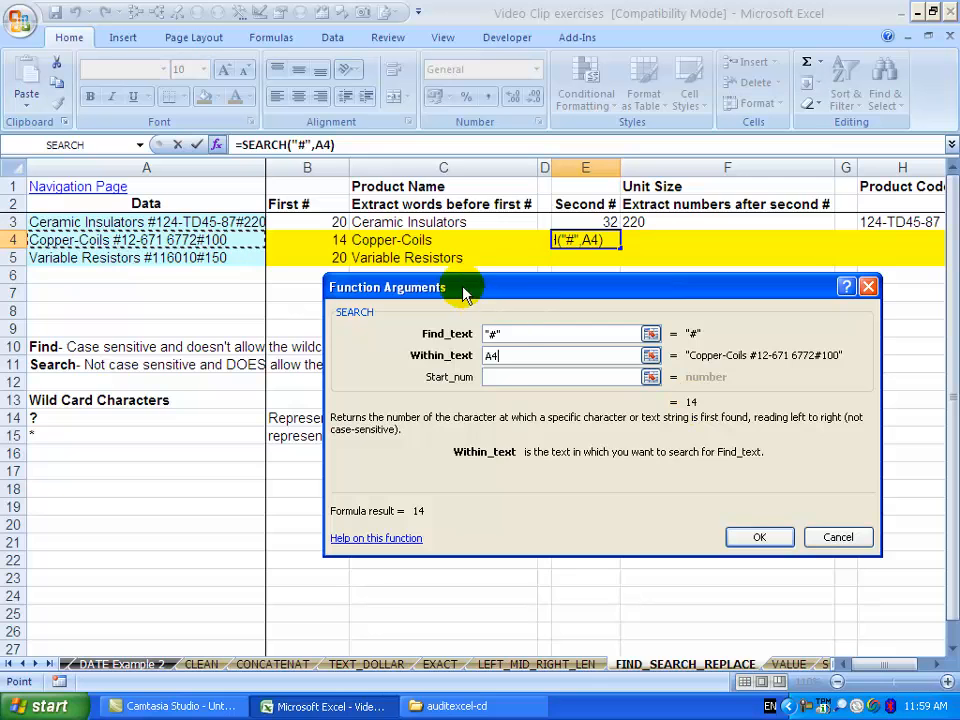
click(504, 376)
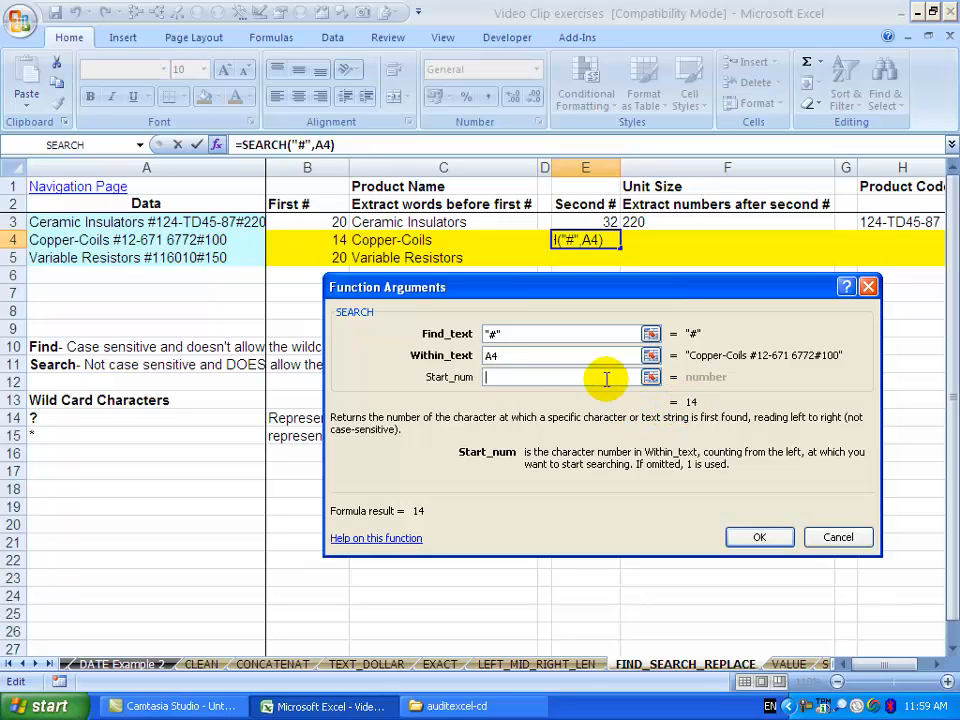
click(329, 238)
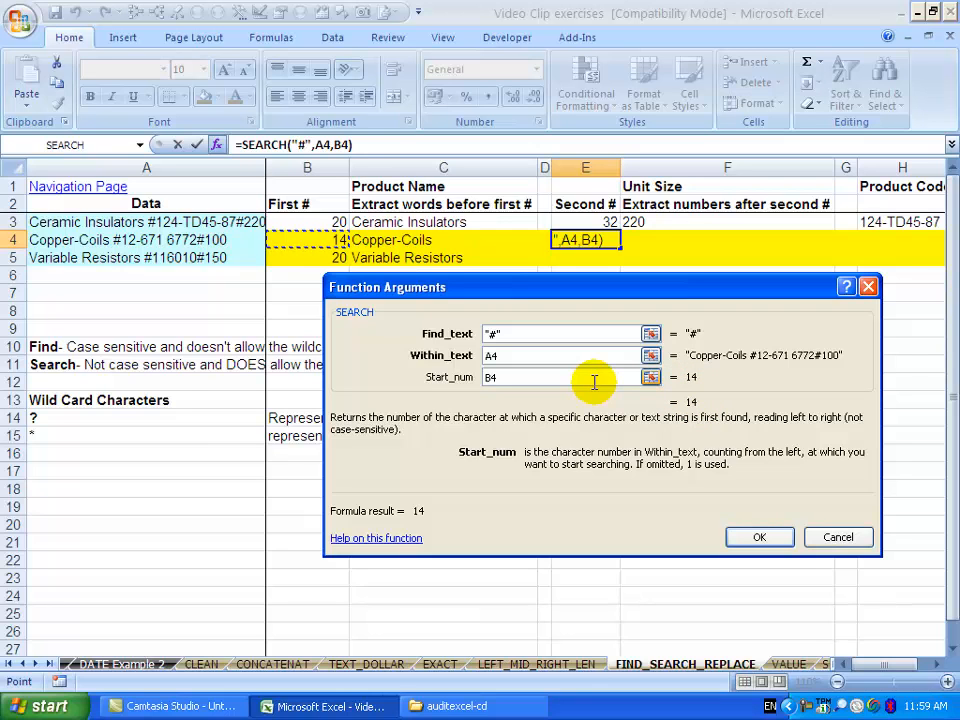
text(+1)
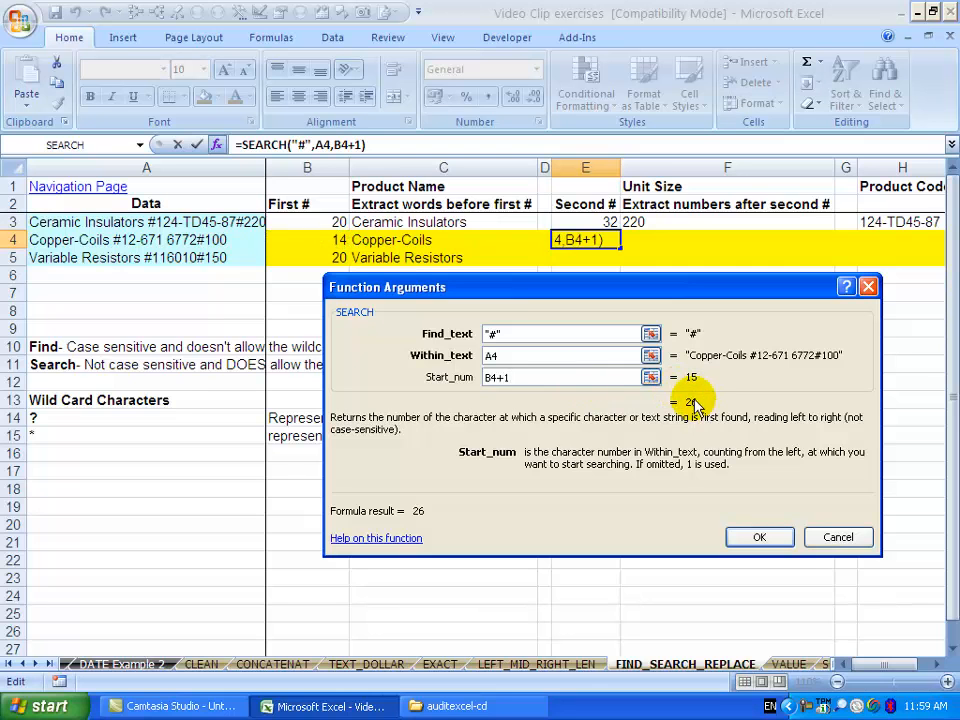
click(755, 538)
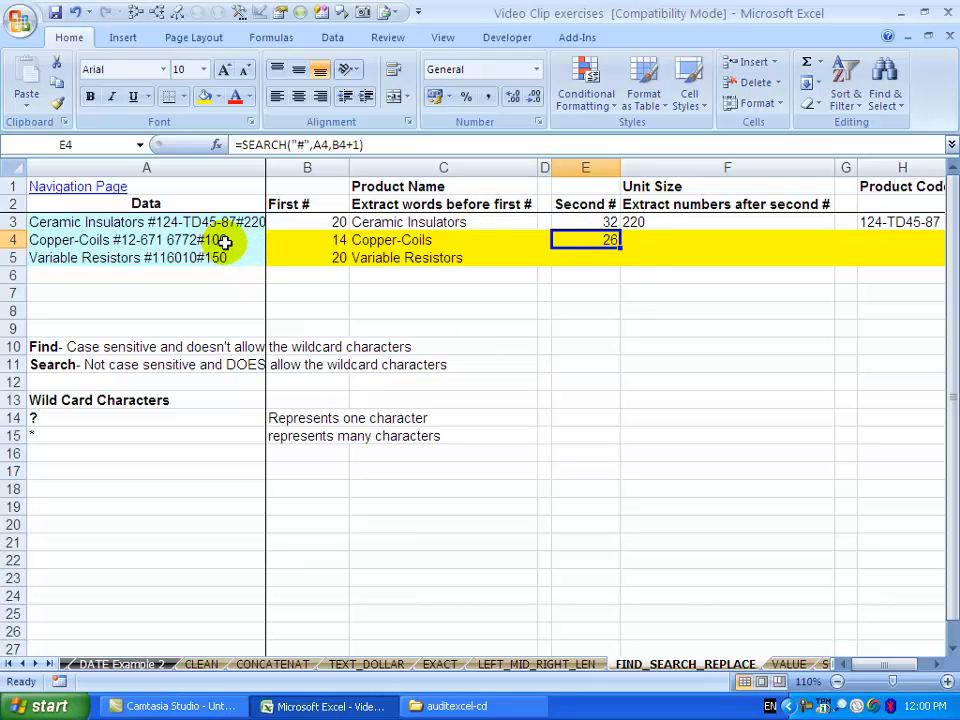
Insert a MID function in F4 that extracts 3 characters from the text in A4, starting at character E4+1
click(664, 236)
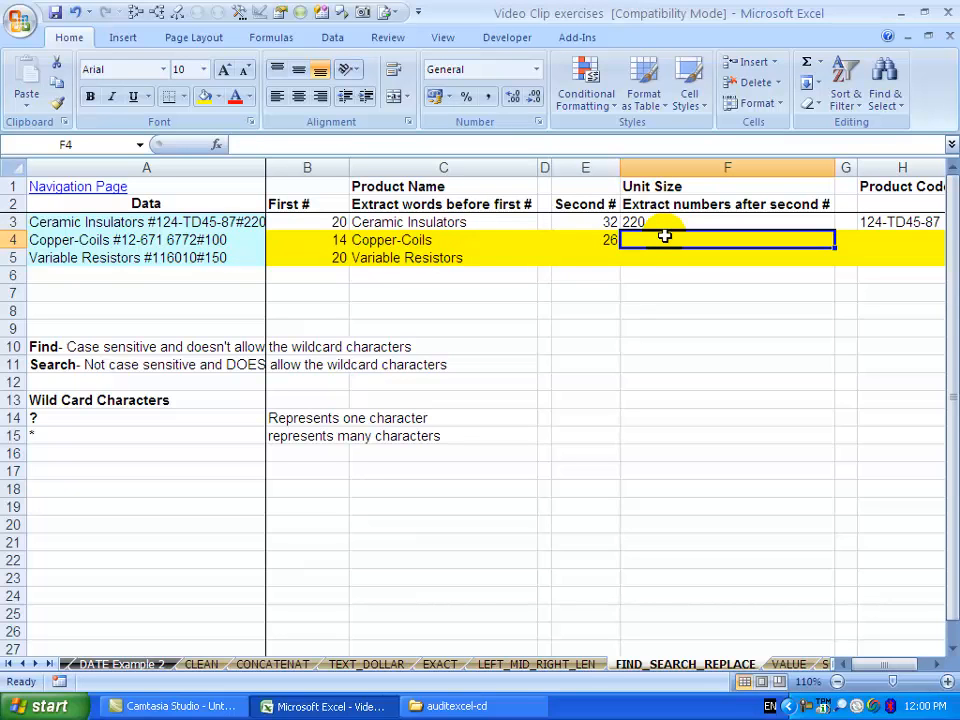
click(216, 144)
click(483, 419)
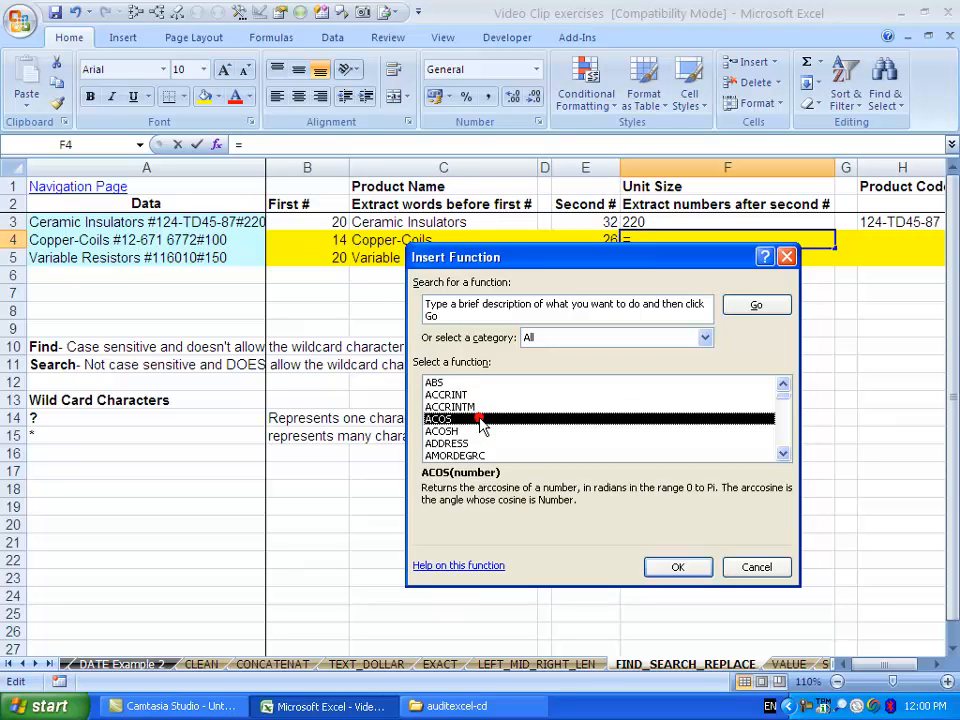
text(mid)
click(669, 567)
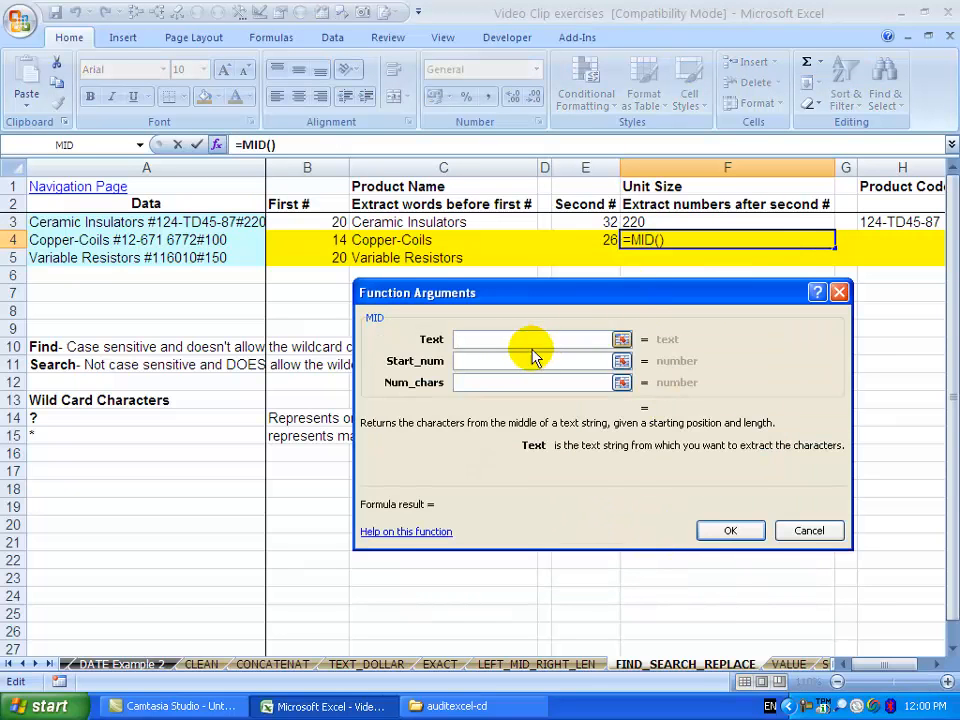
click(231, 239)
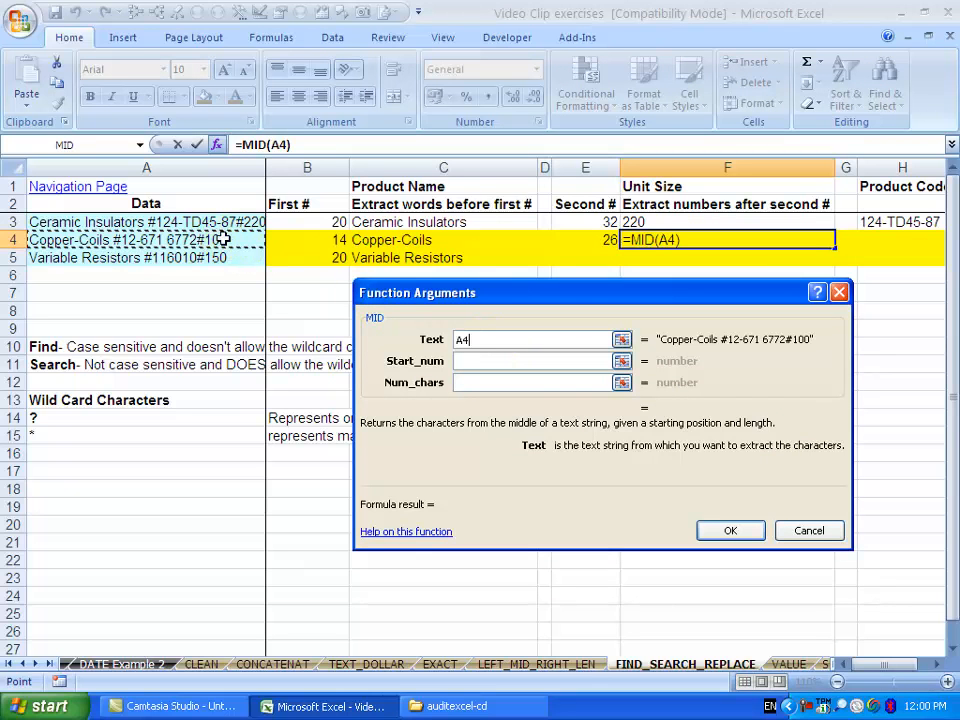
click(466, 361)
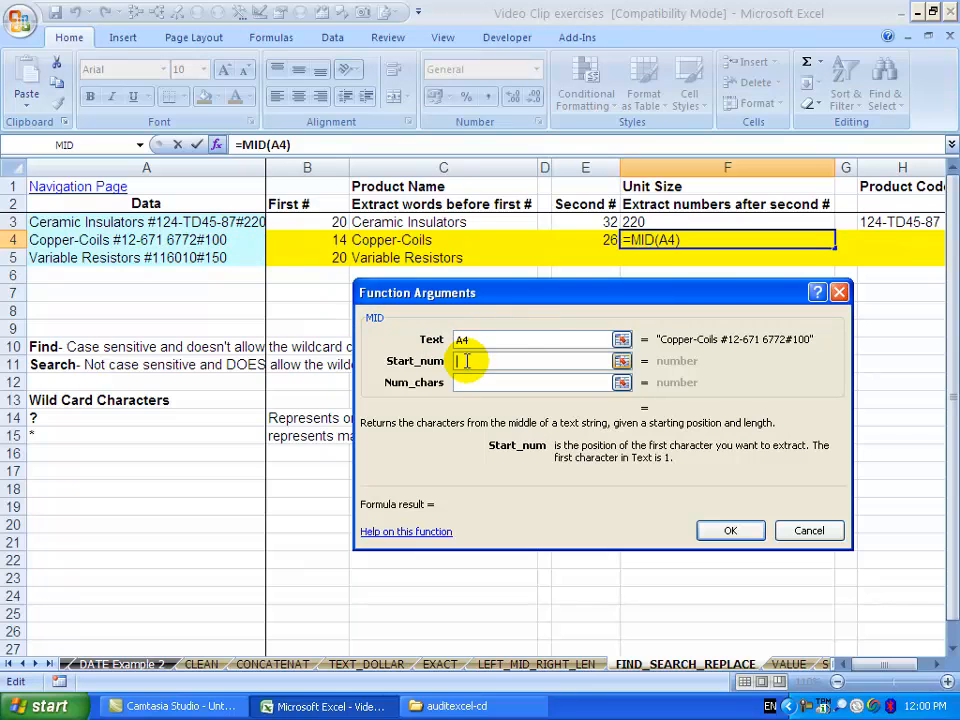
click(593, 240)
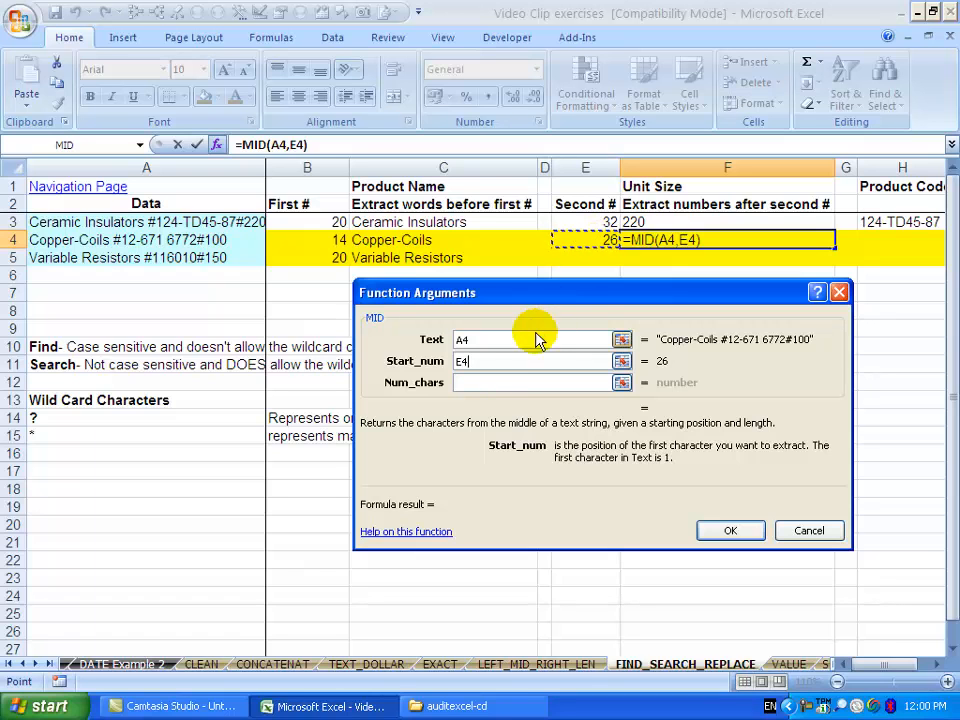
click(500, 382)
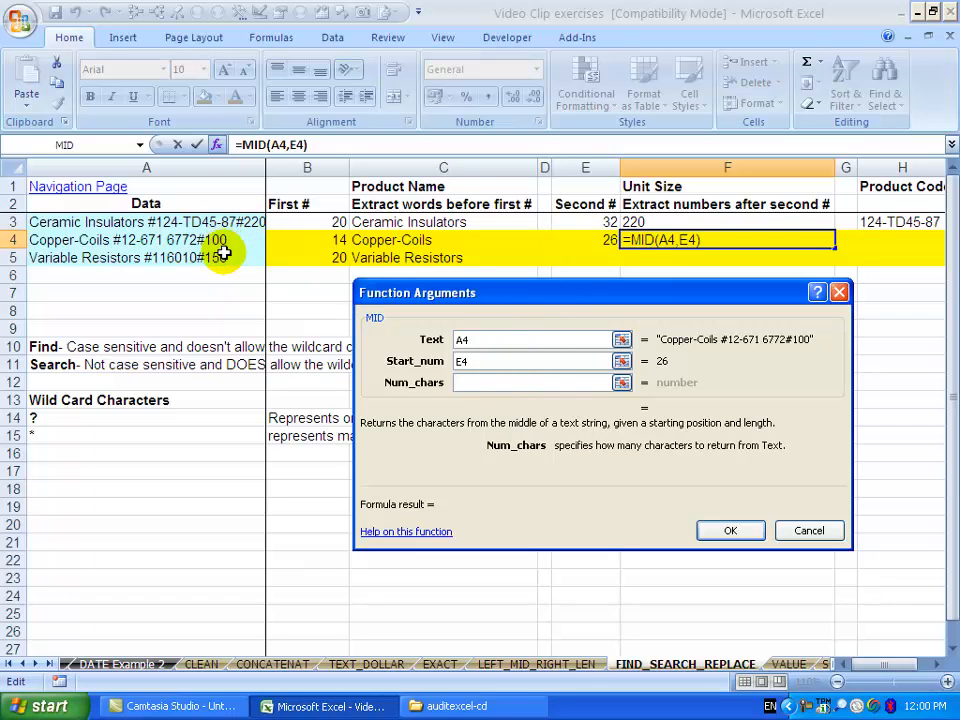
text(3)
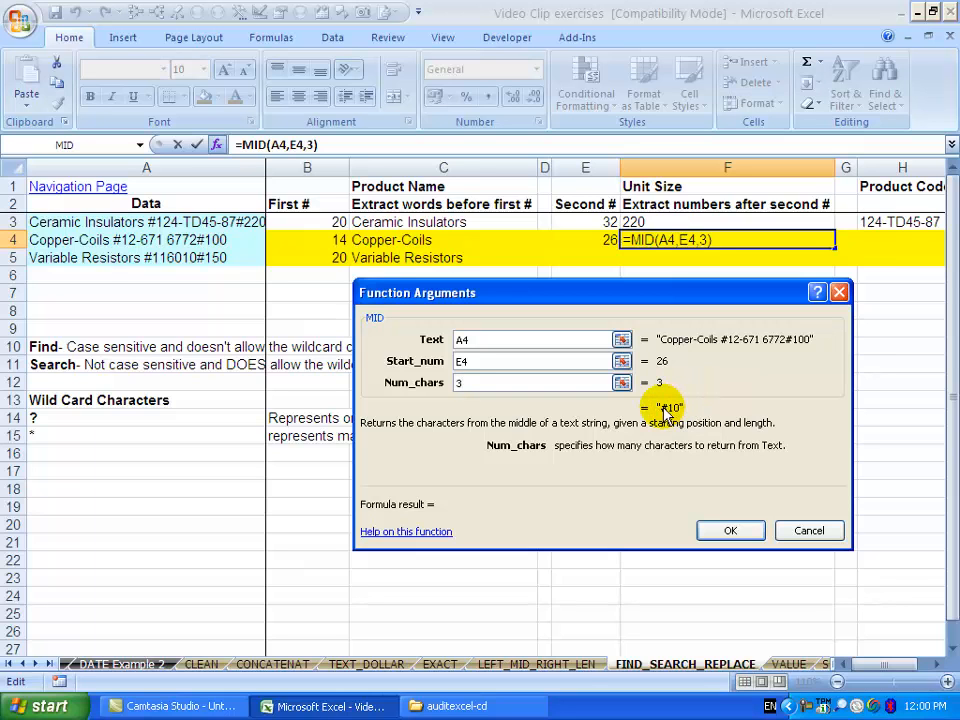
click(538, 361)
text(+1)
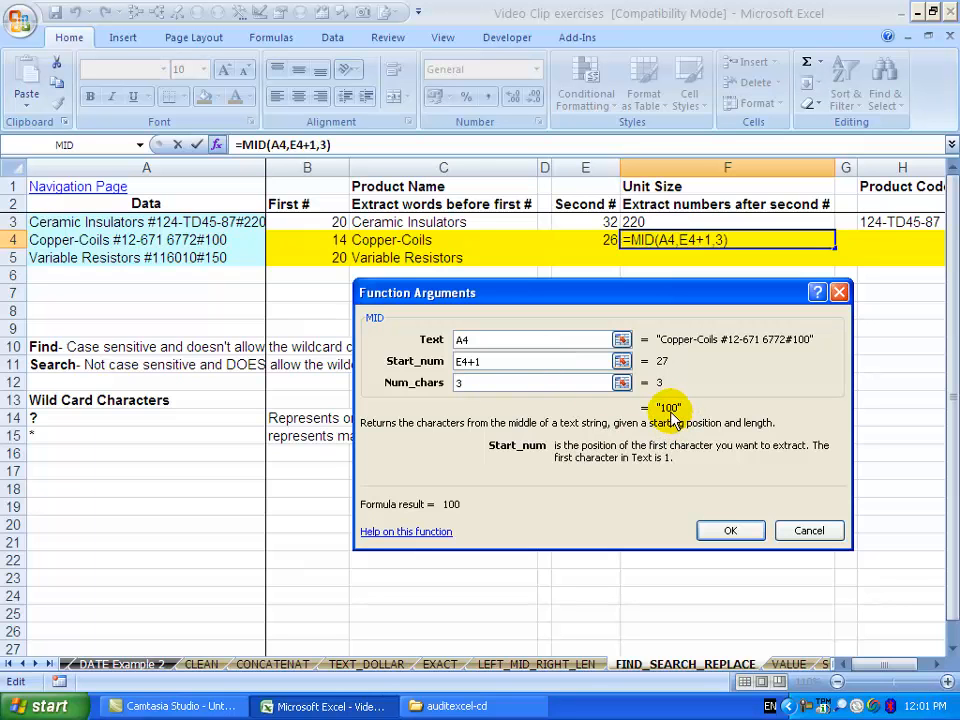
click(729, 530)
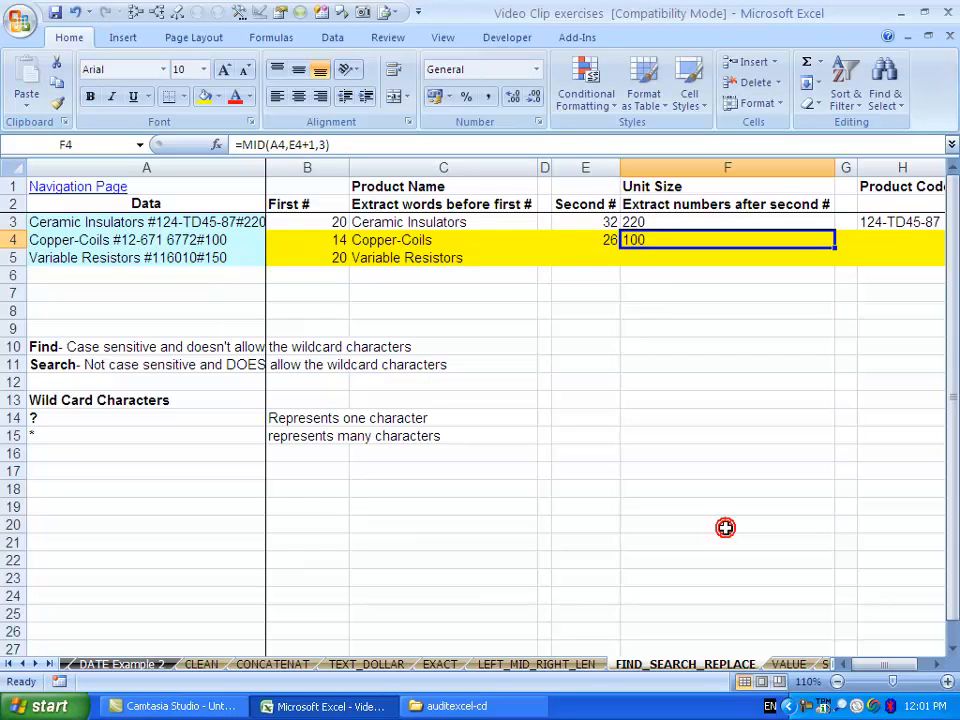
Copy the formulas in E4:F4 down to row 5
drag(606, 240, 760, 244)
drag(833, 250, 778, 268)
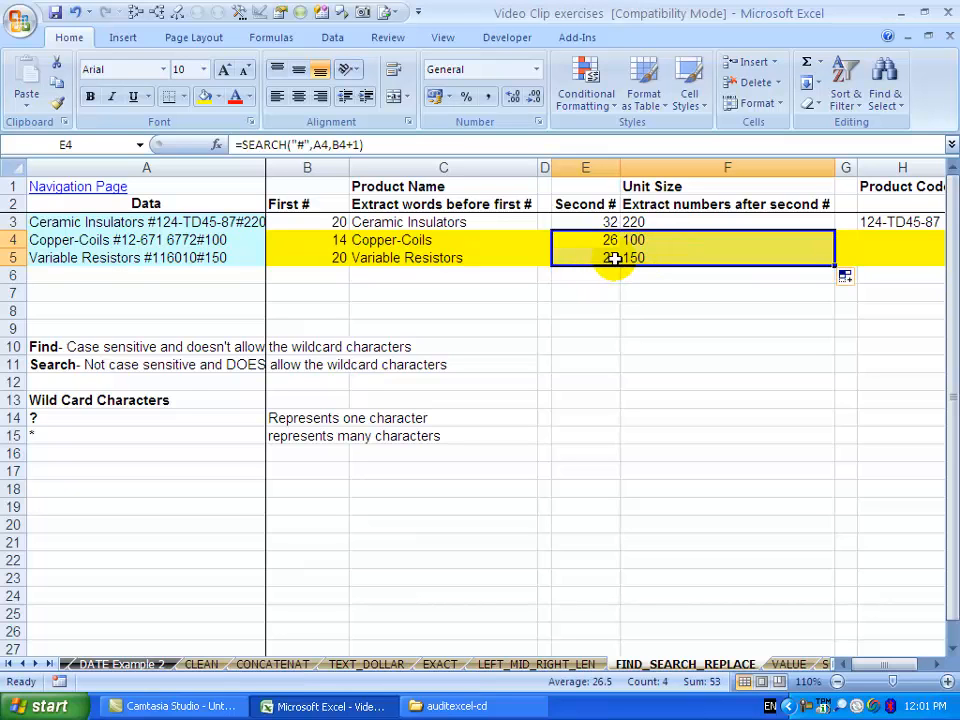
click(589, 291)
click(589, 291)
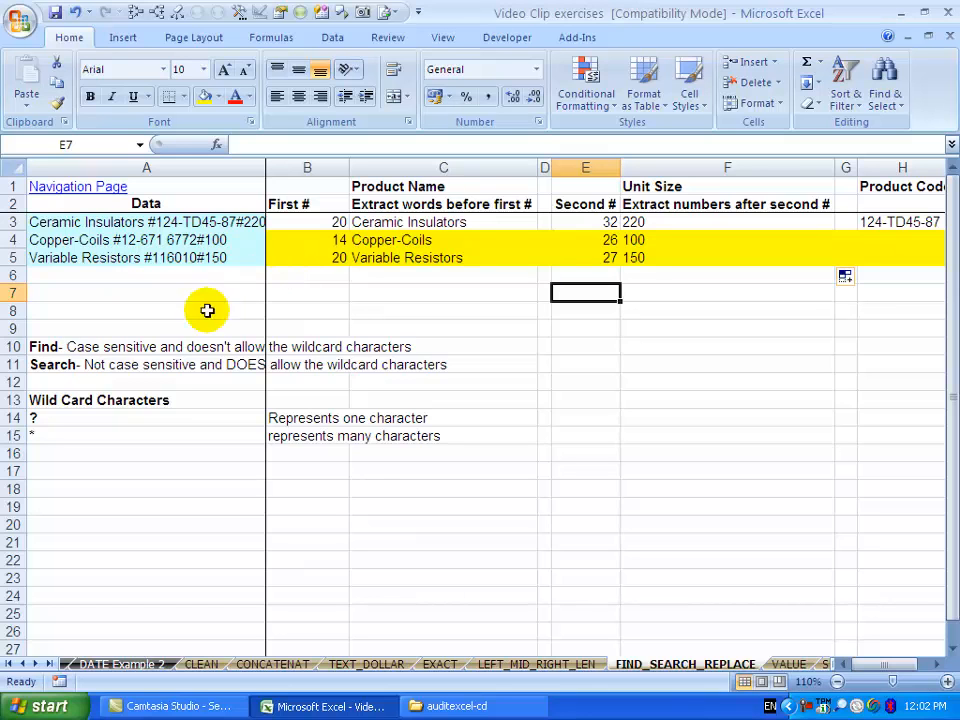
click(123, 364)
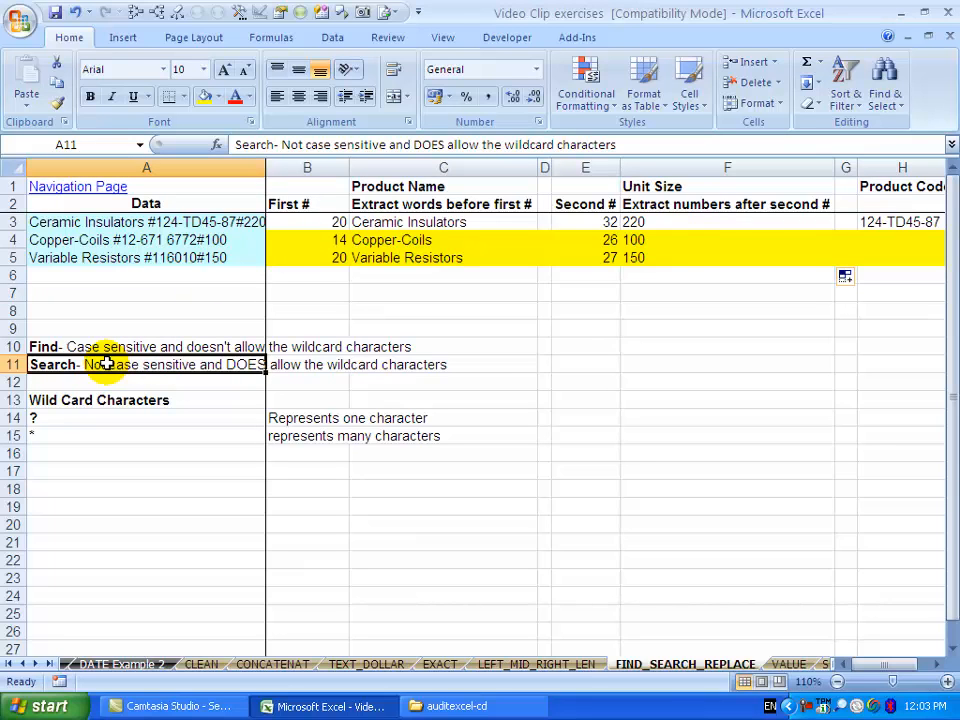
click(104, 452)
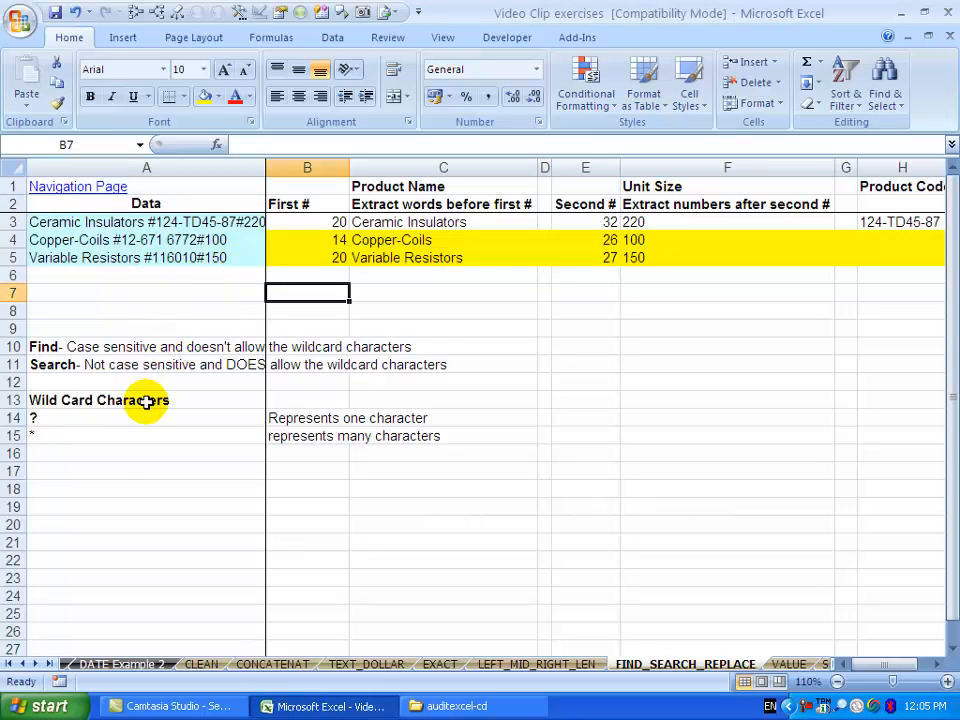
click(96, 418)
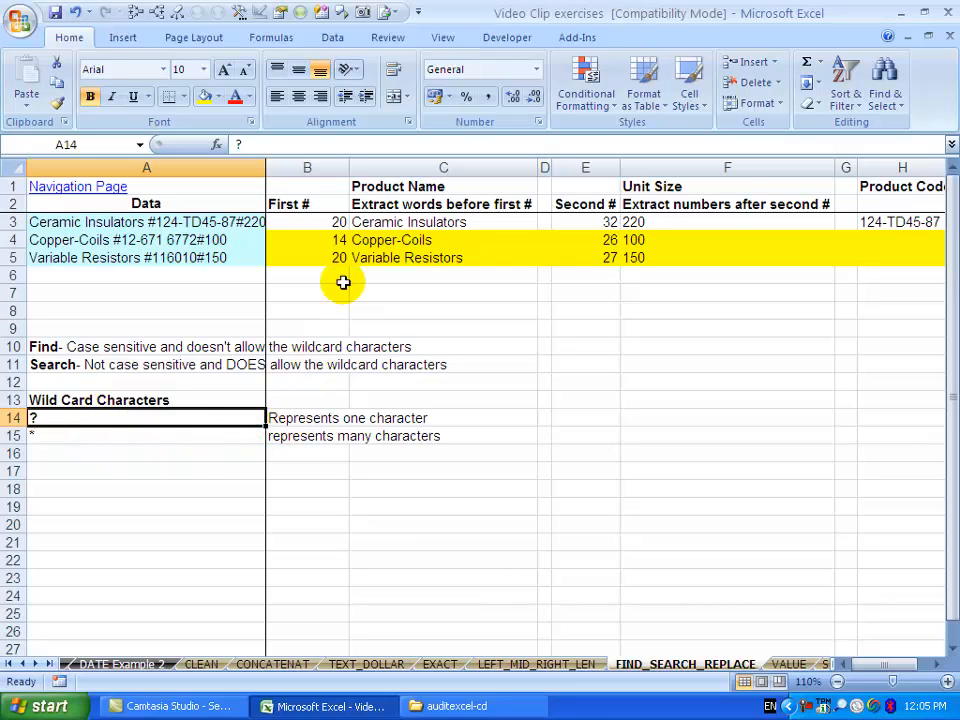
Replace the formula in B4 with a SEARCH function that finds "ls?#" within A4, leaving the start number empty
click(326, 240)
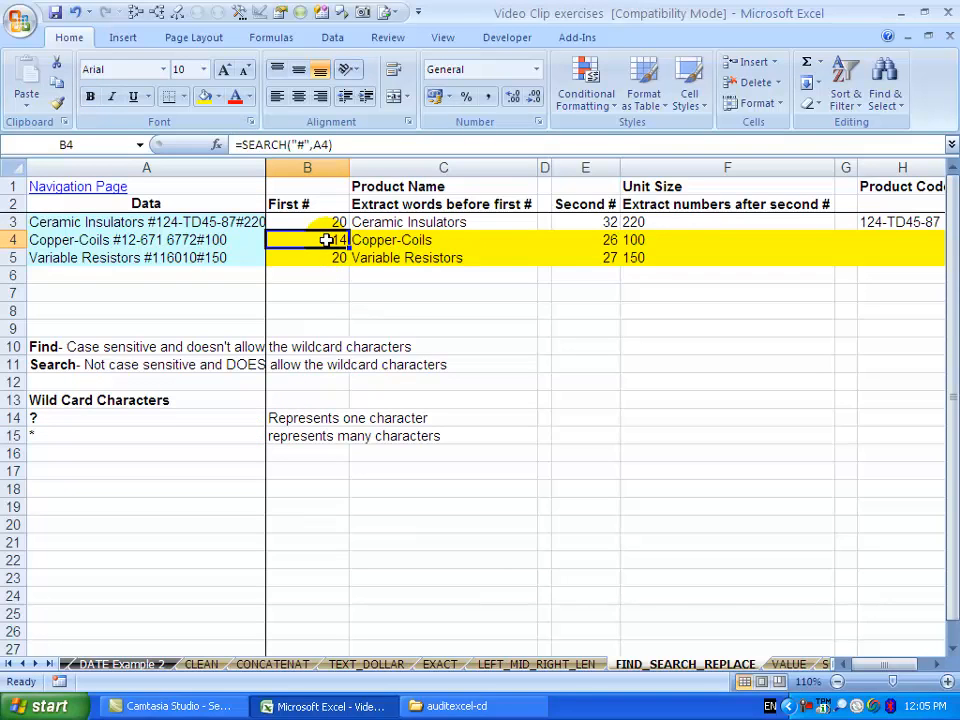
key(Delete)
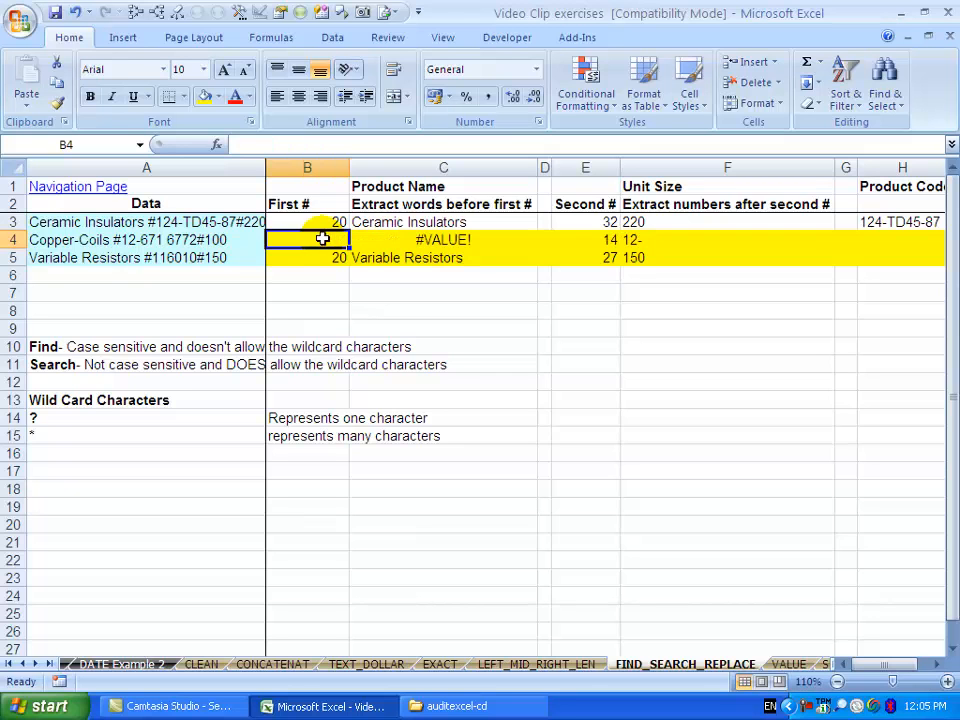
click(216, 145)
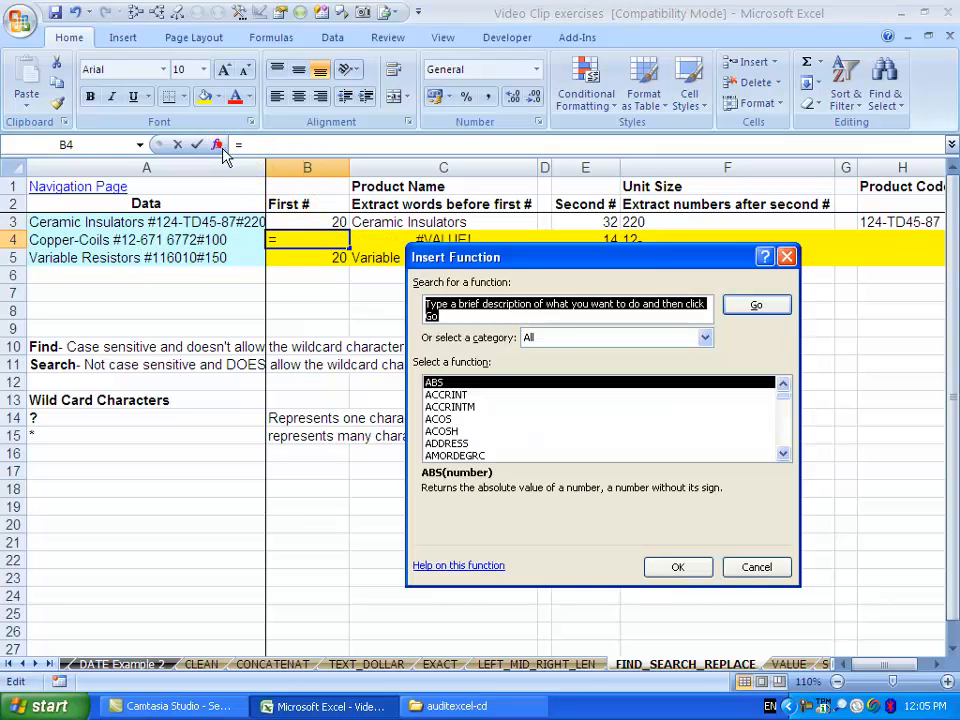
click(460, 420)
key(s)
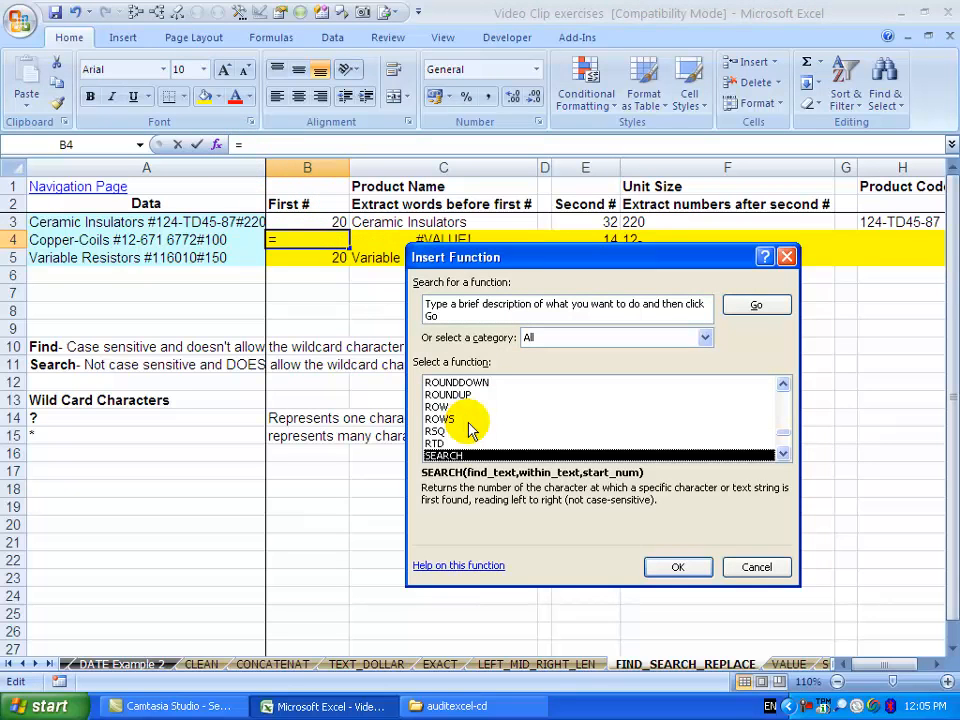
click(680, 567)
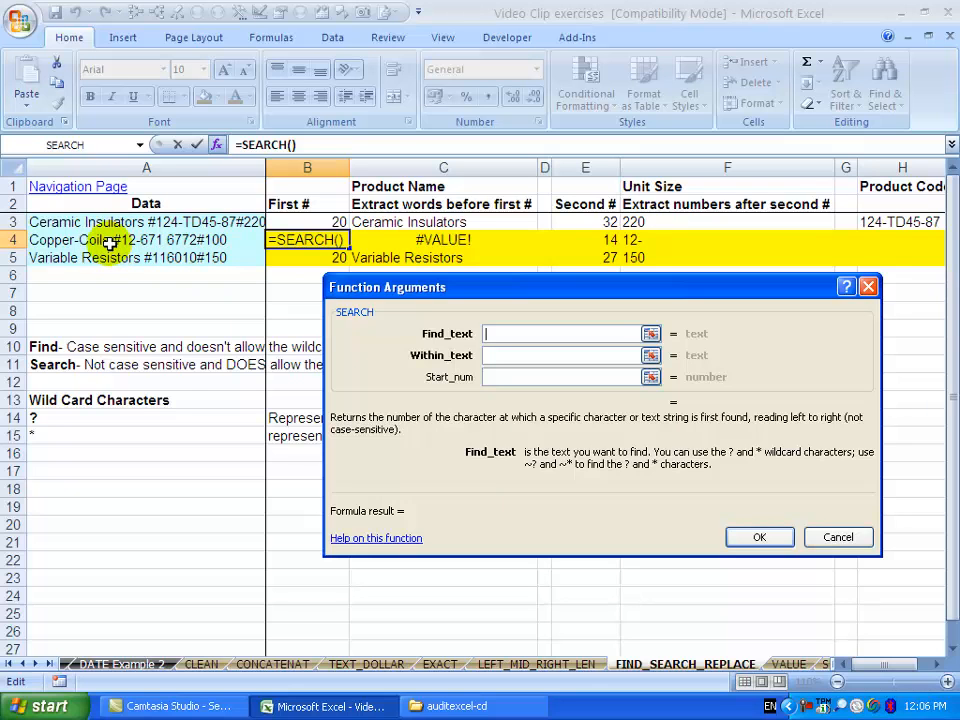
text(")
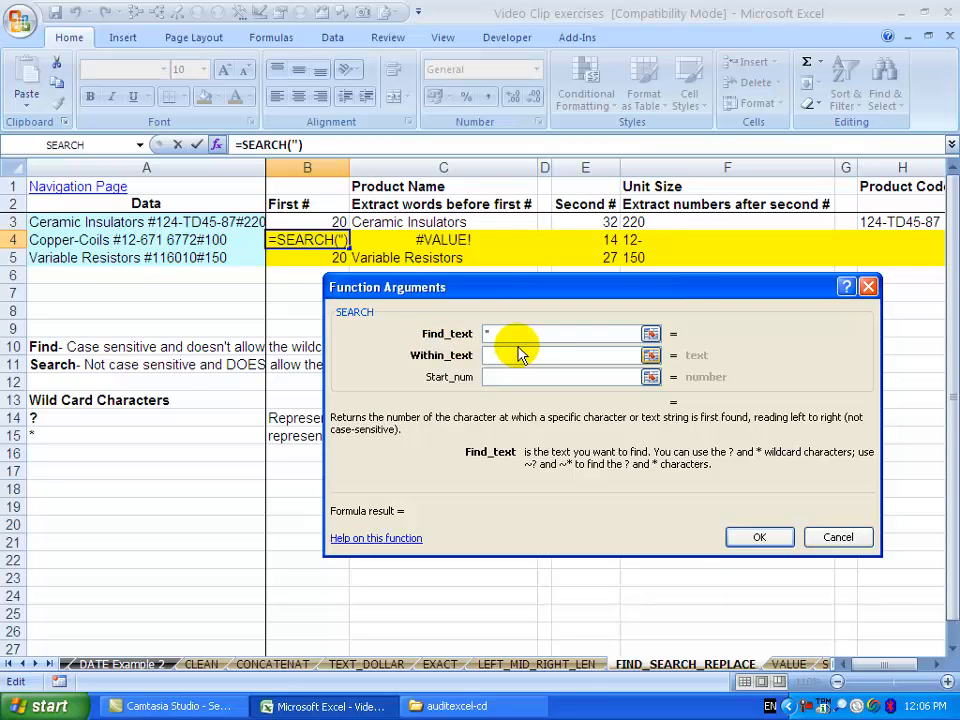
text(ls)
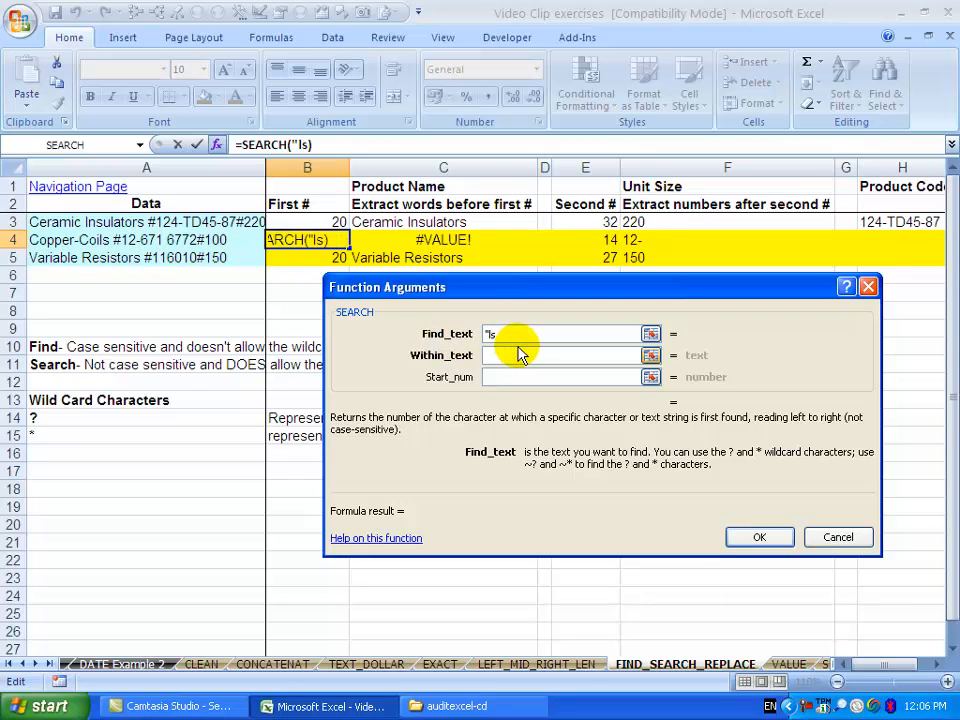
text(?)
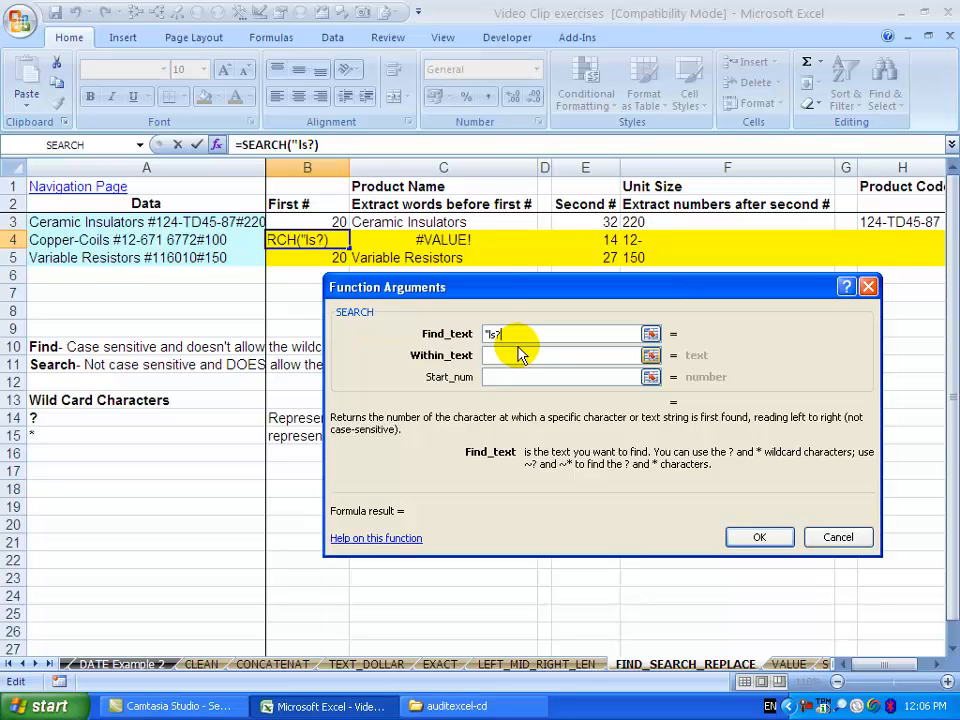
text(#")
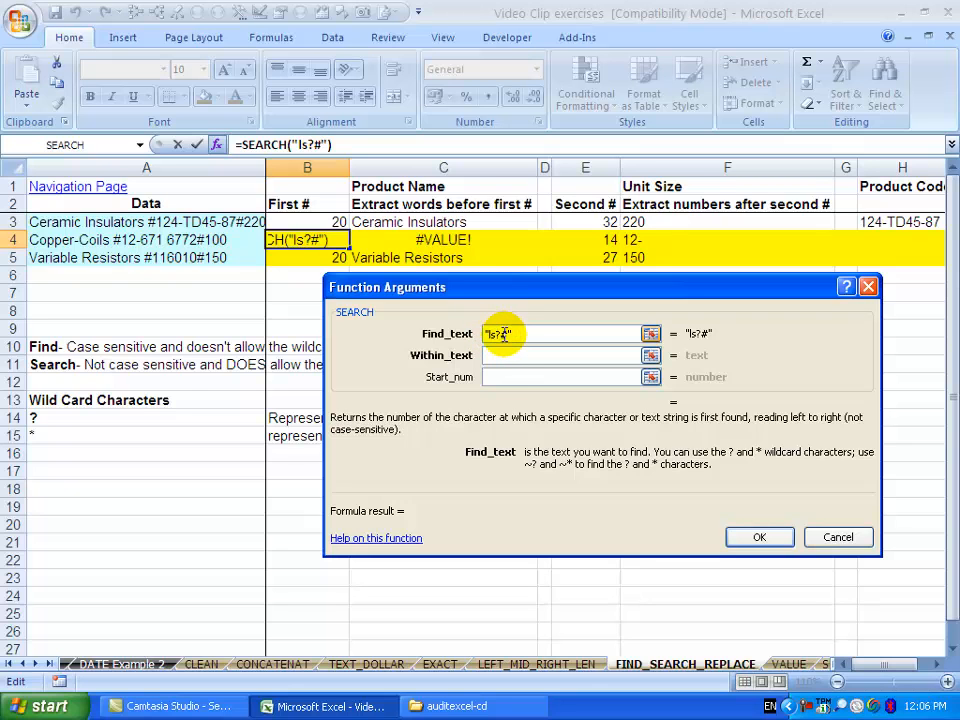
click(497, 355)
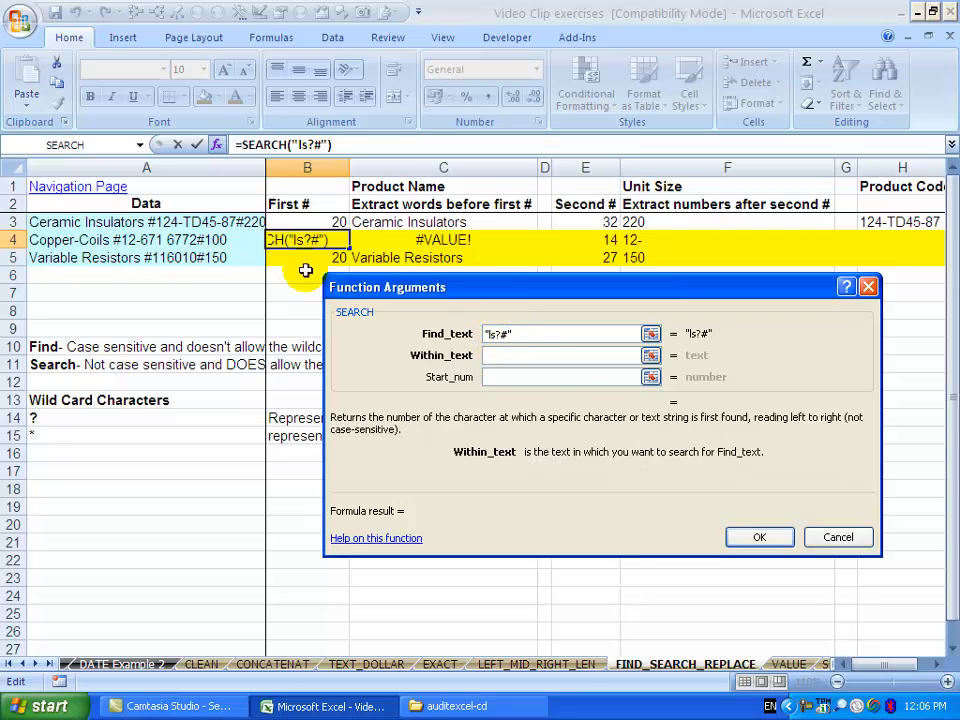
click(245, 240)
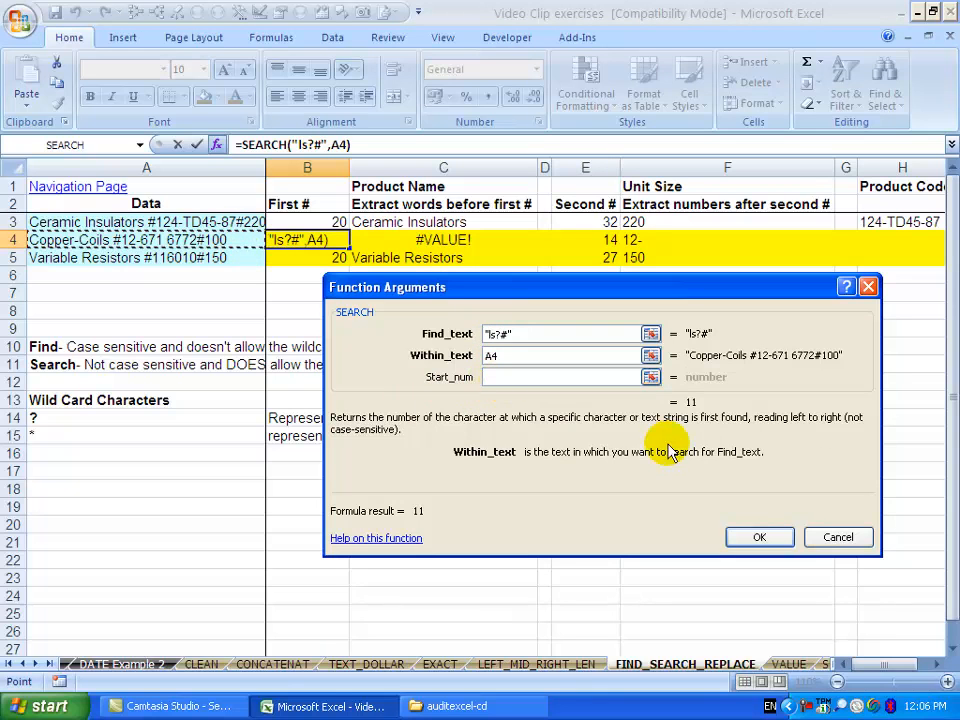
click(760, 537)
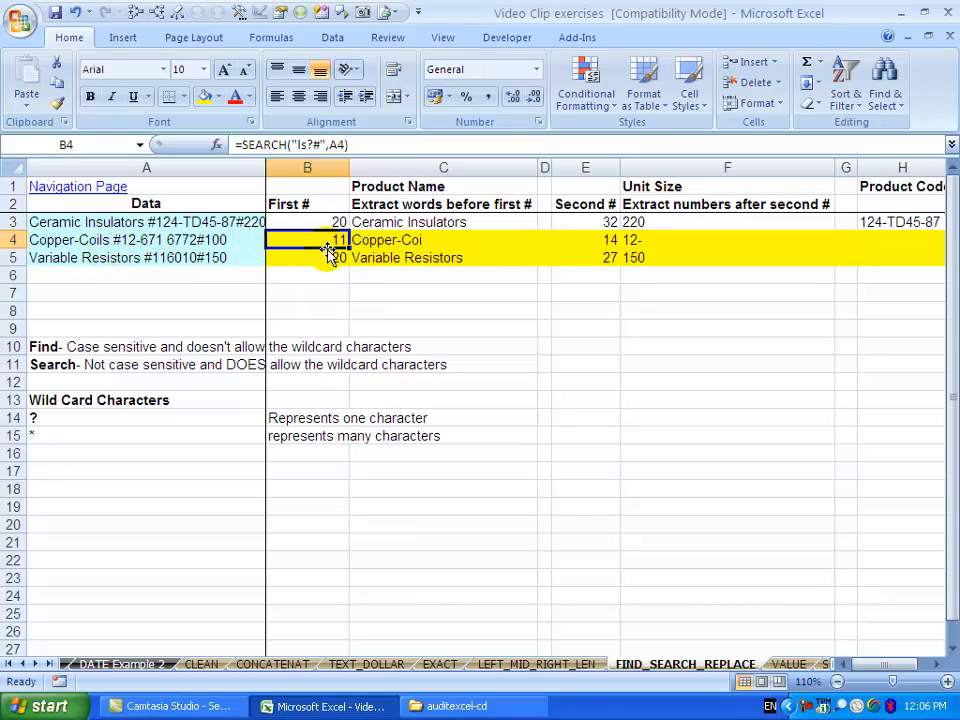
Copy the wildcard SEARCH formula in B4 down to B5
drag(347, 246, 328, 259)
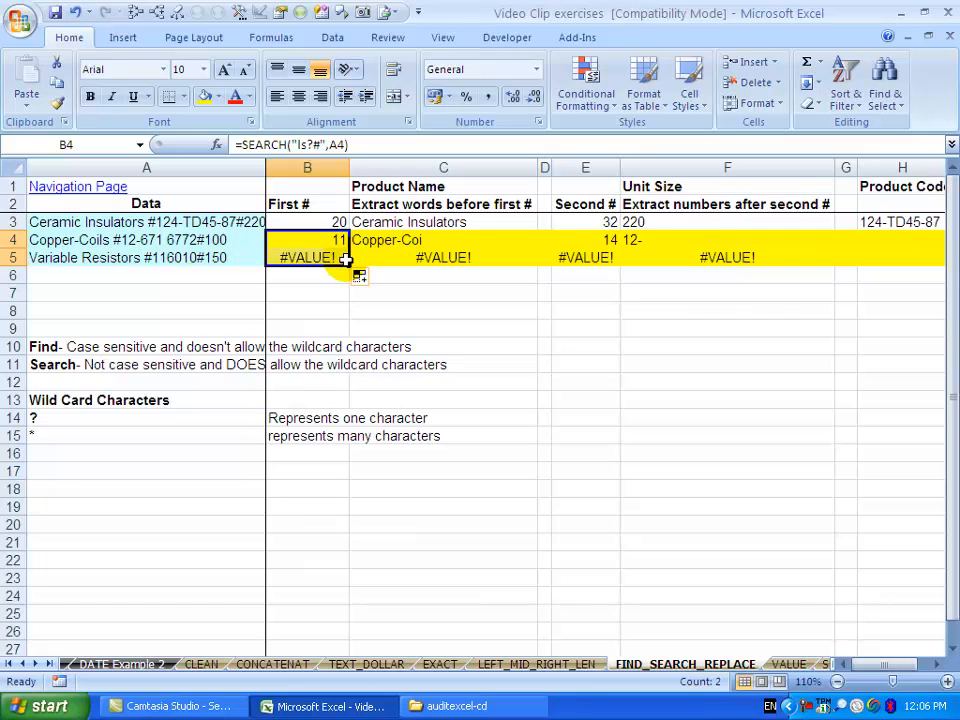
click(316, 258)
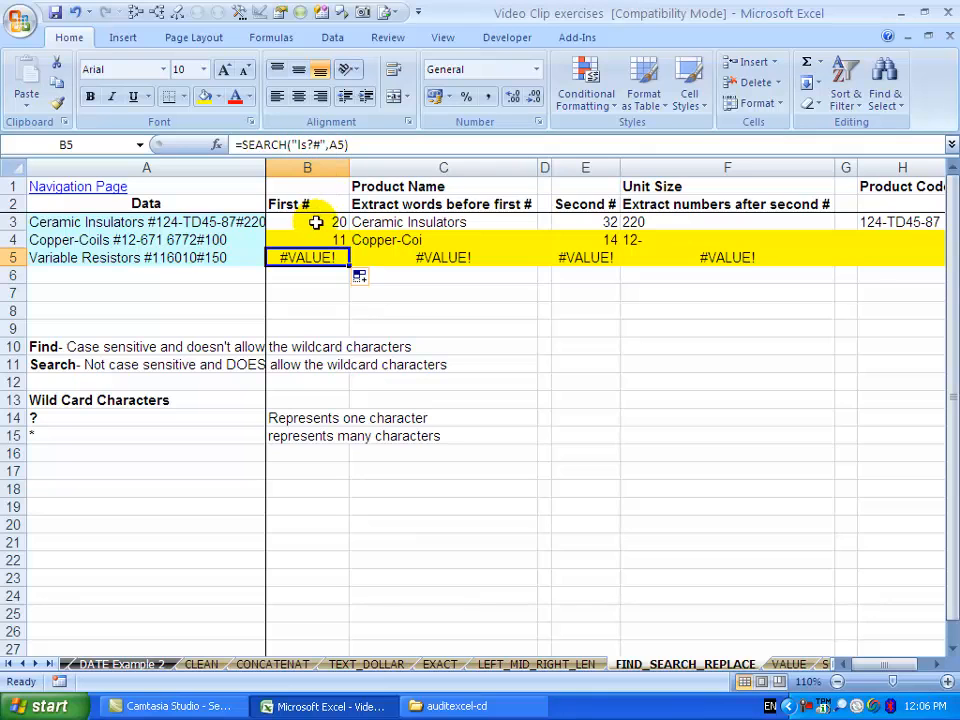
click(313, 275)
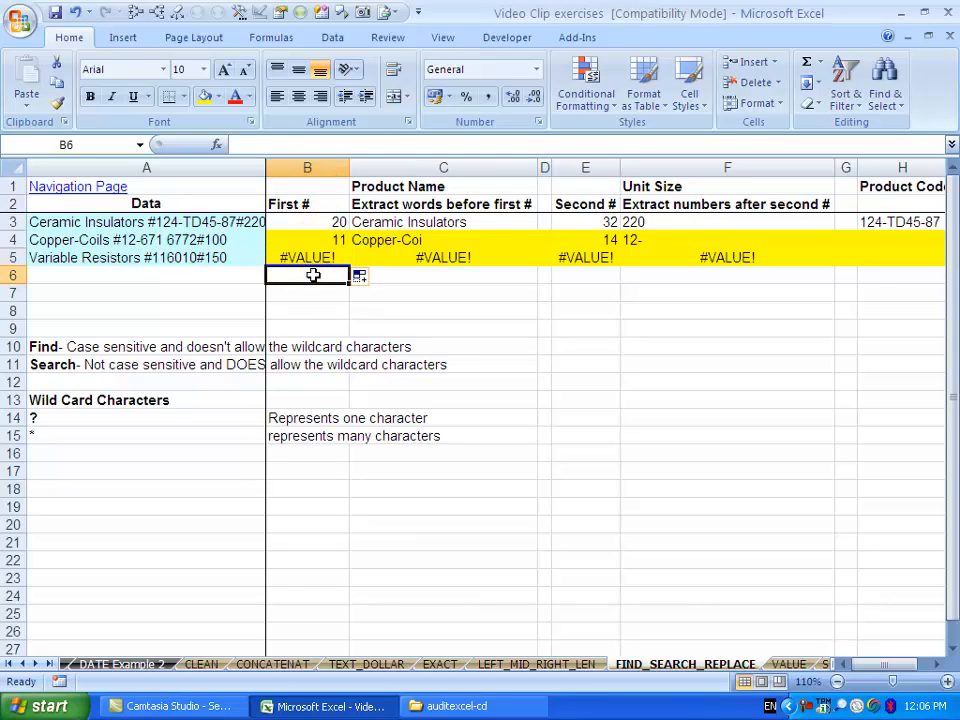
Replace the formula in B5 with a new SEARCH function that has "#*#" as its find text
click(279, 254)
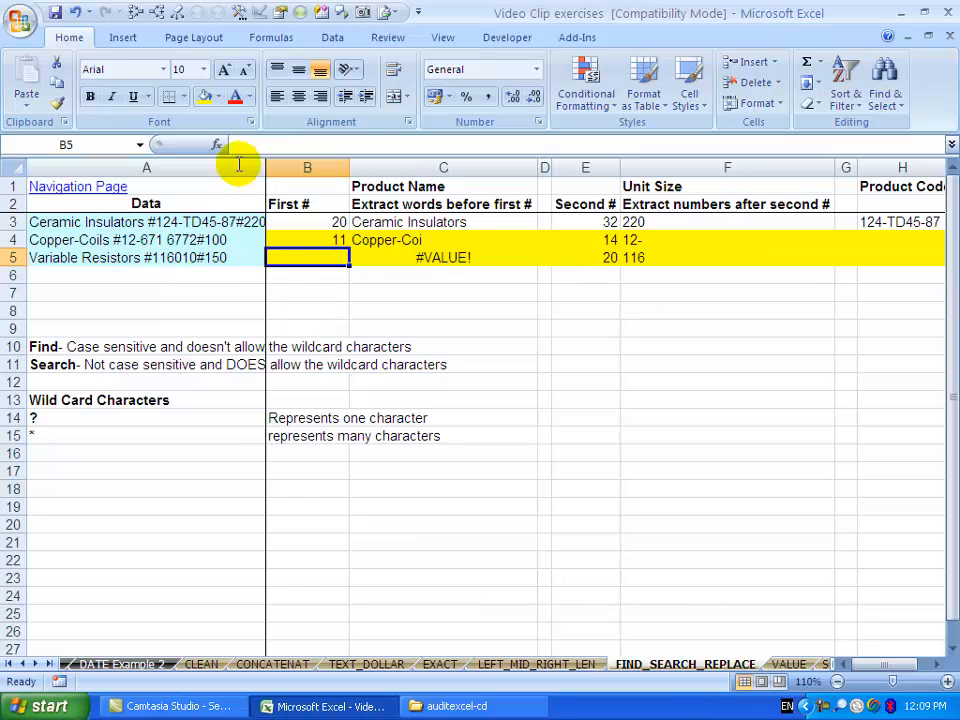
click(216, 145)
click(466, 420)
key(s)
key(Return)
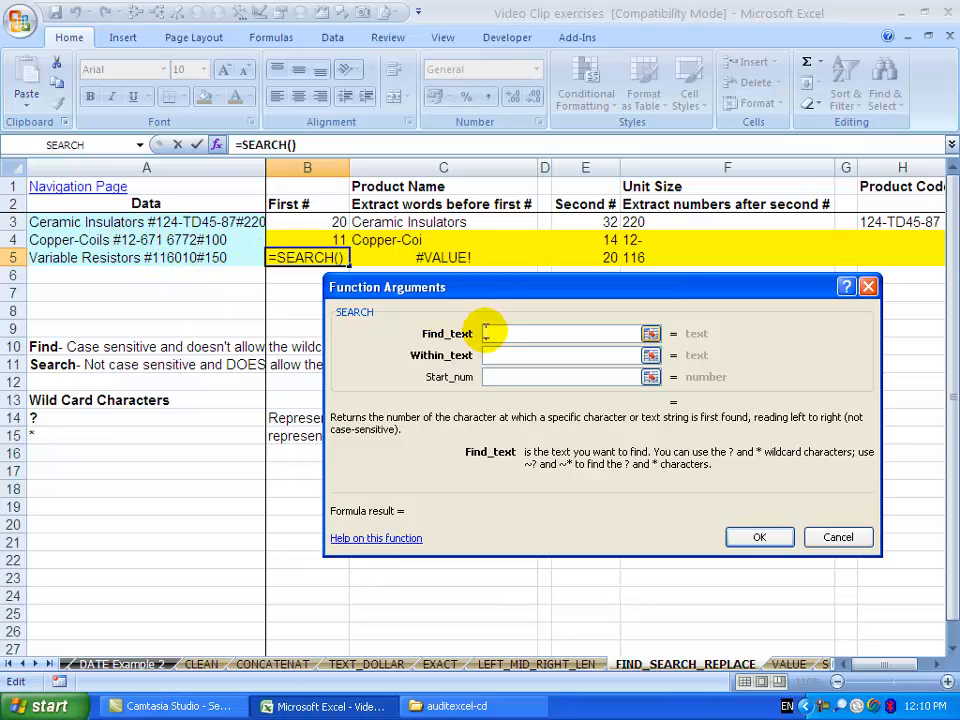
text(")
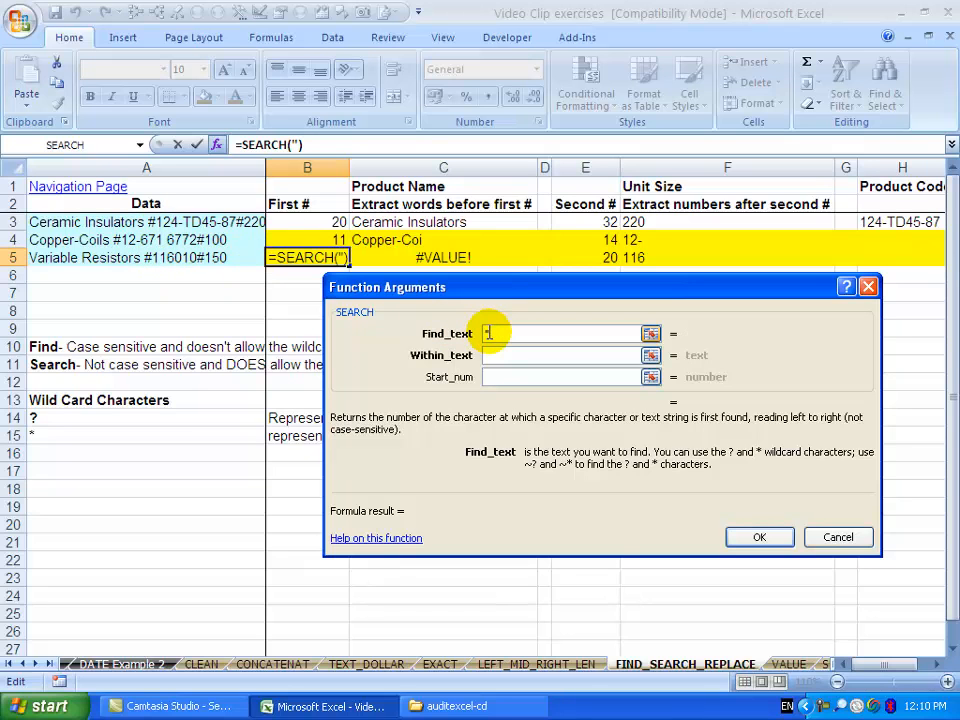
text(#)
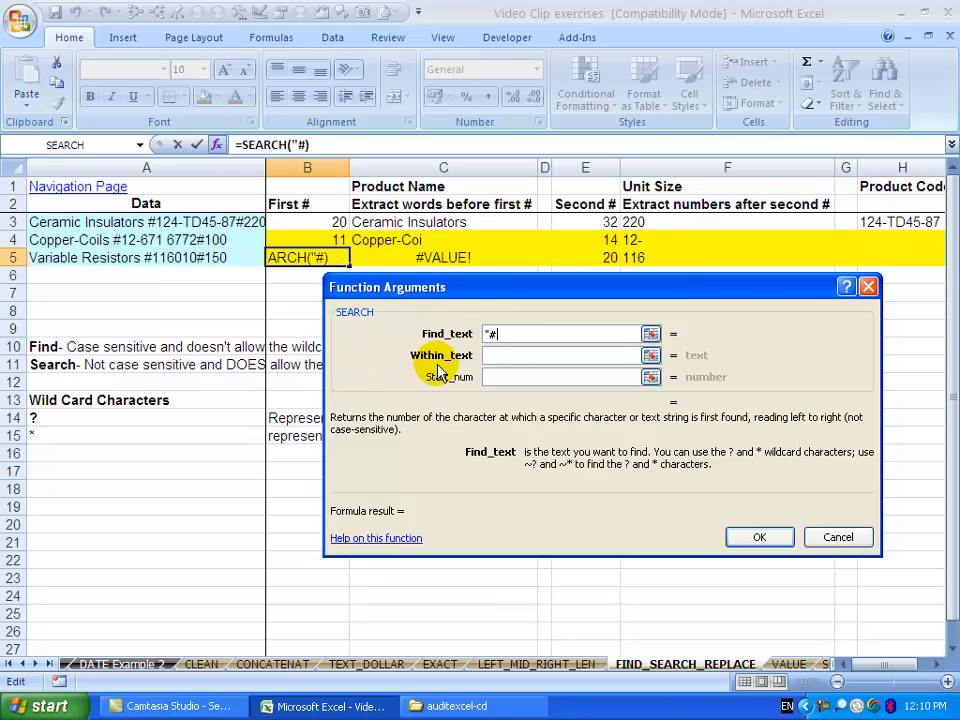
text(*)
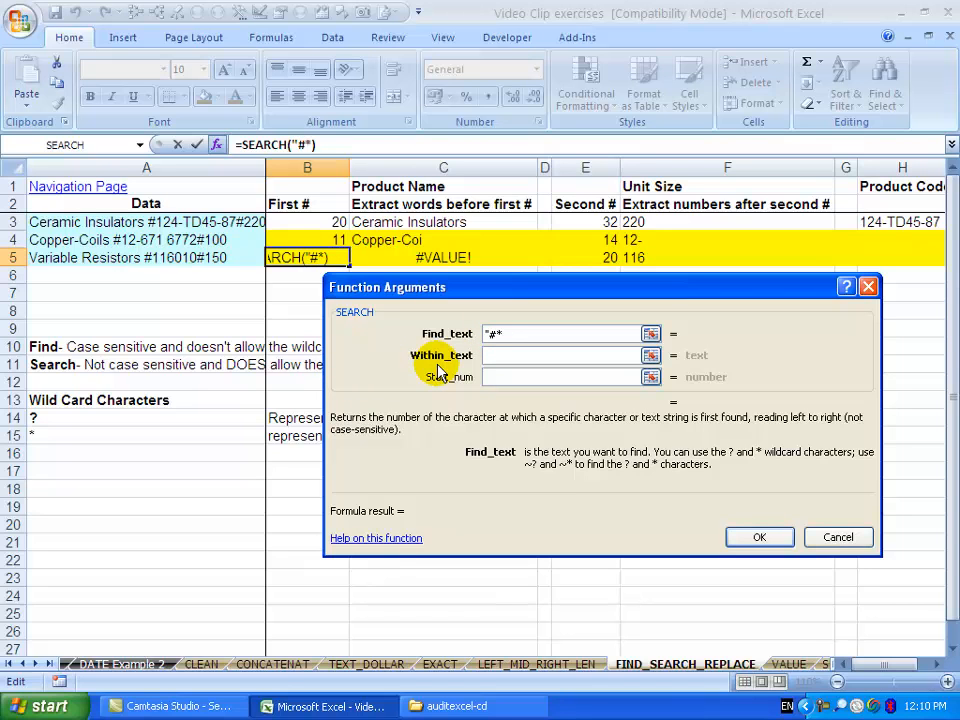
text(#)
text("+)
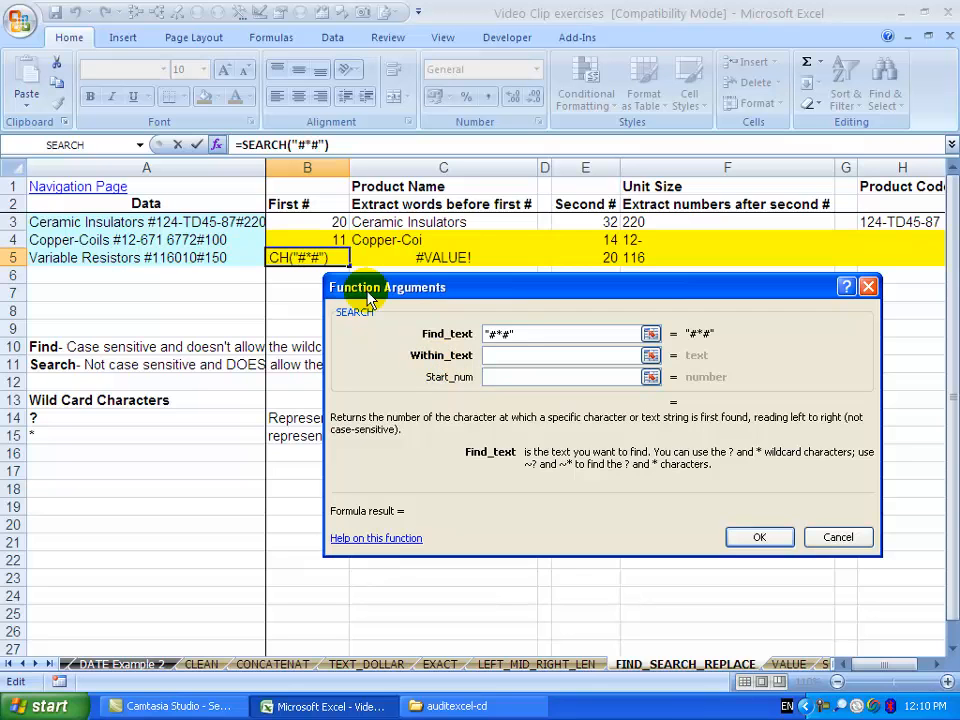
Set A5 as the text to search within, leave the start number empty, and complete the SEARCH function in B5
click(215, 257)
key(BackSpace)
key(BackSpace)
key(BackSpace)
click(503, 356)
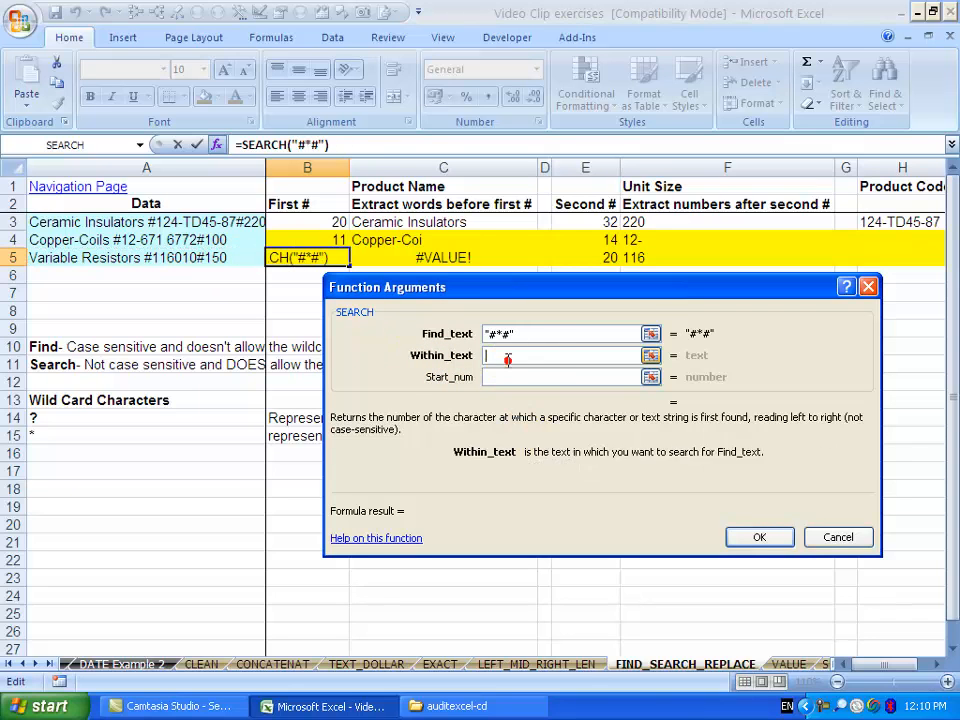
click(215, 257)
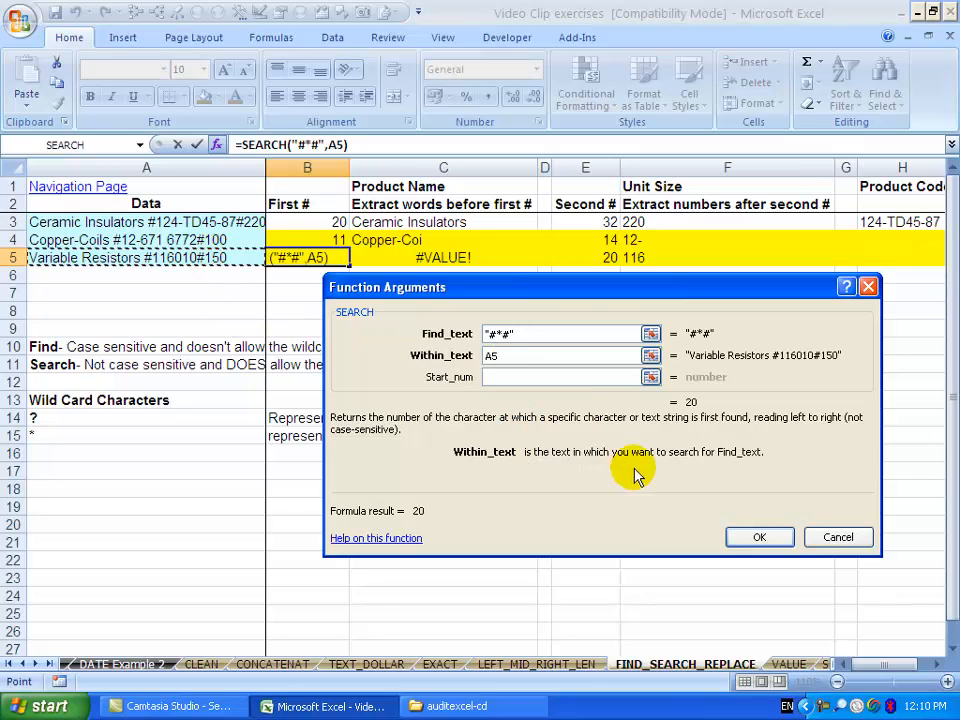
click(736, 537)
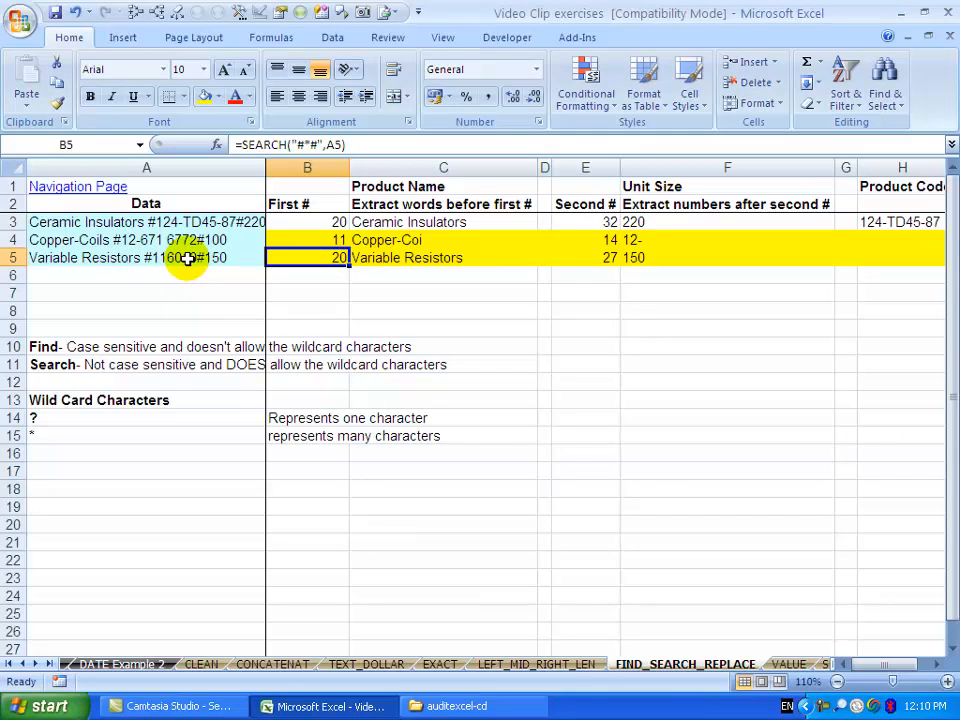
Copy the "#*#" SEARCH formula from B5 up to B4 and check the copied formula
drag(339, 258, 336, 232)
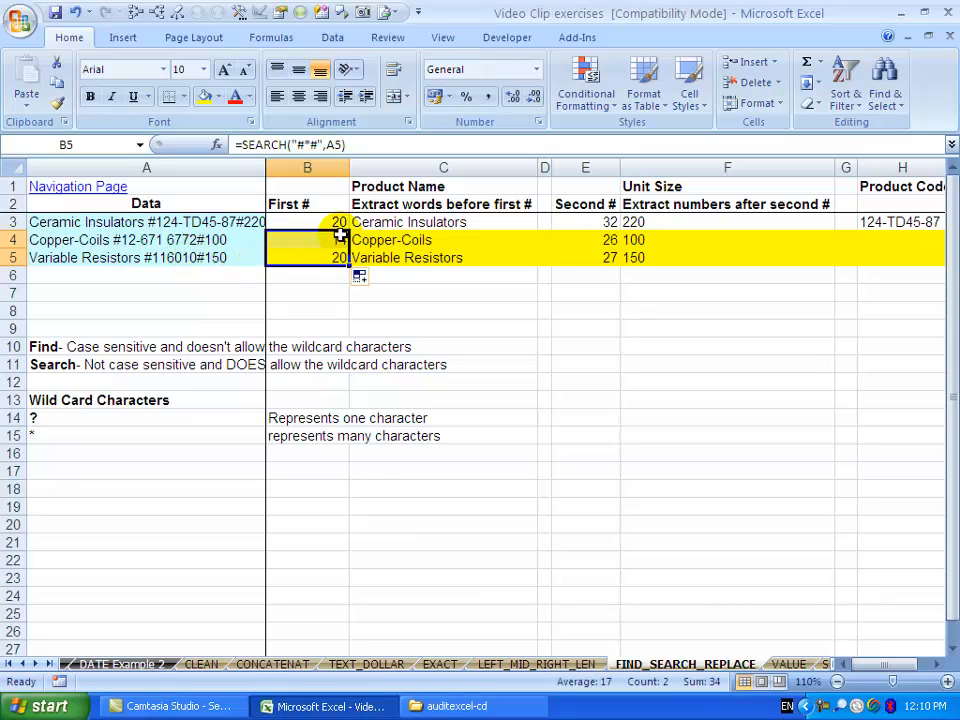
click(310, 240)
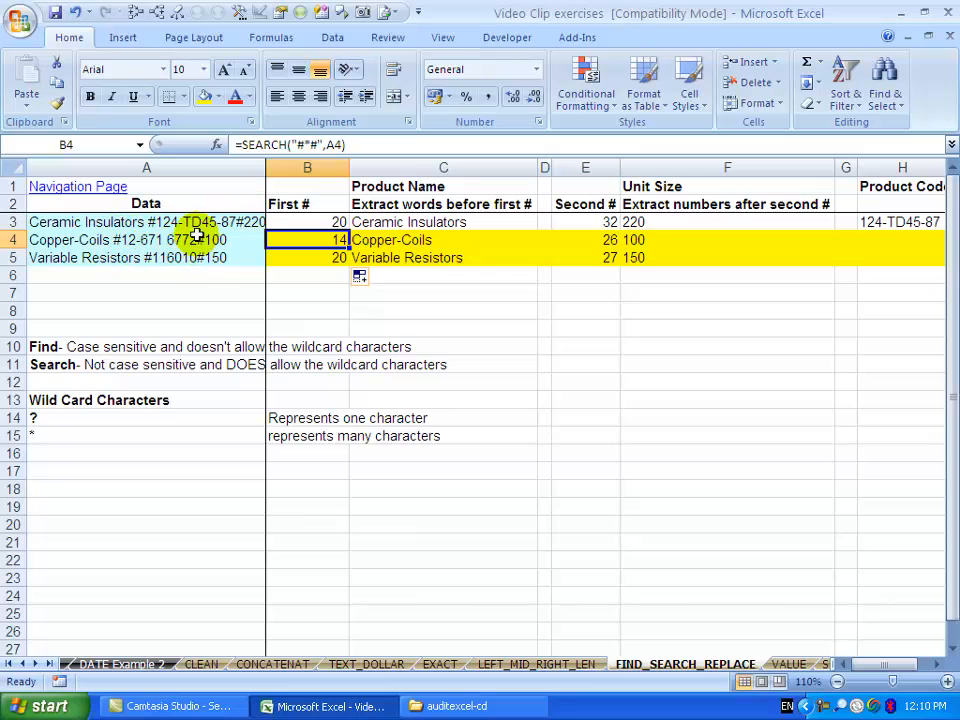
click(285, 288)
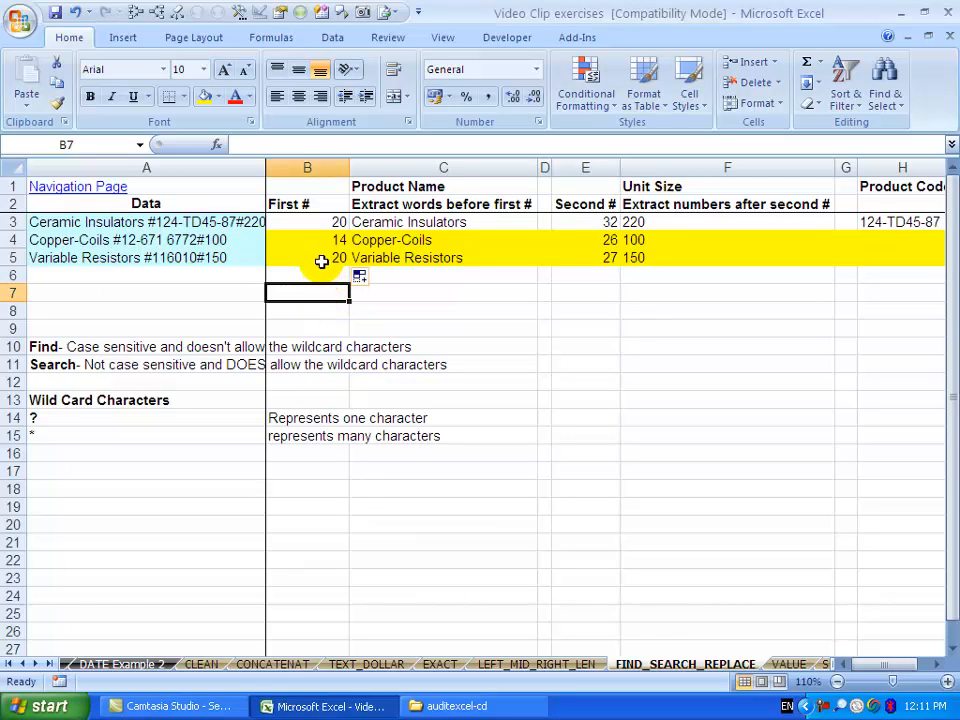
Change the find text of the SEARCH formula in B5 to "~*" so it looks for a literal asterisk
click(320, 257)
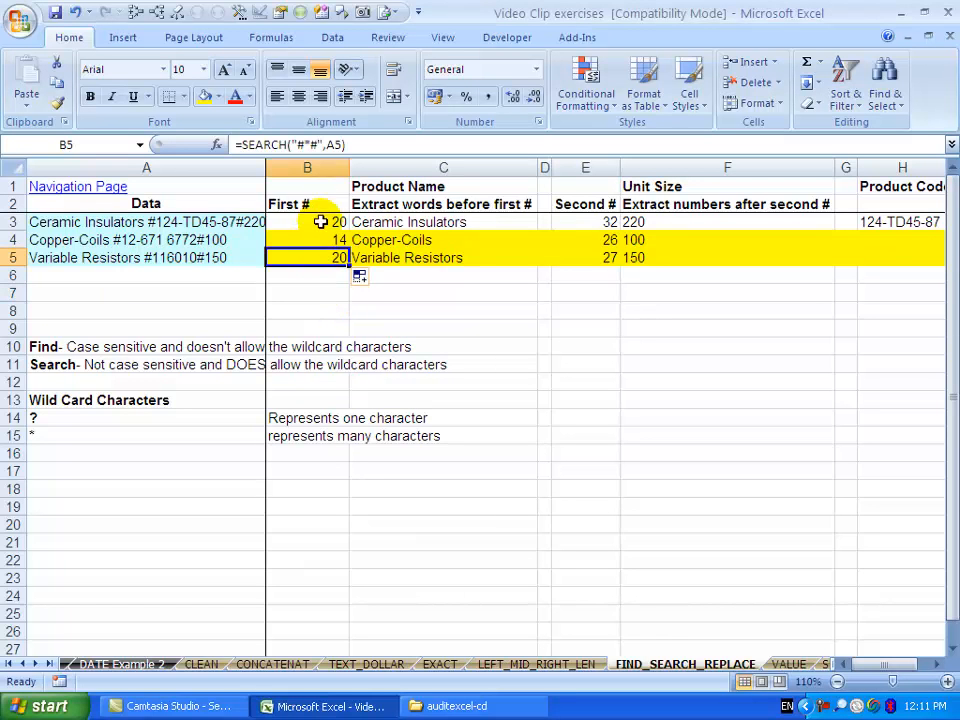
click(314, 144)
key(BackSpace)
key(BackSpace)
key(BackSpace)
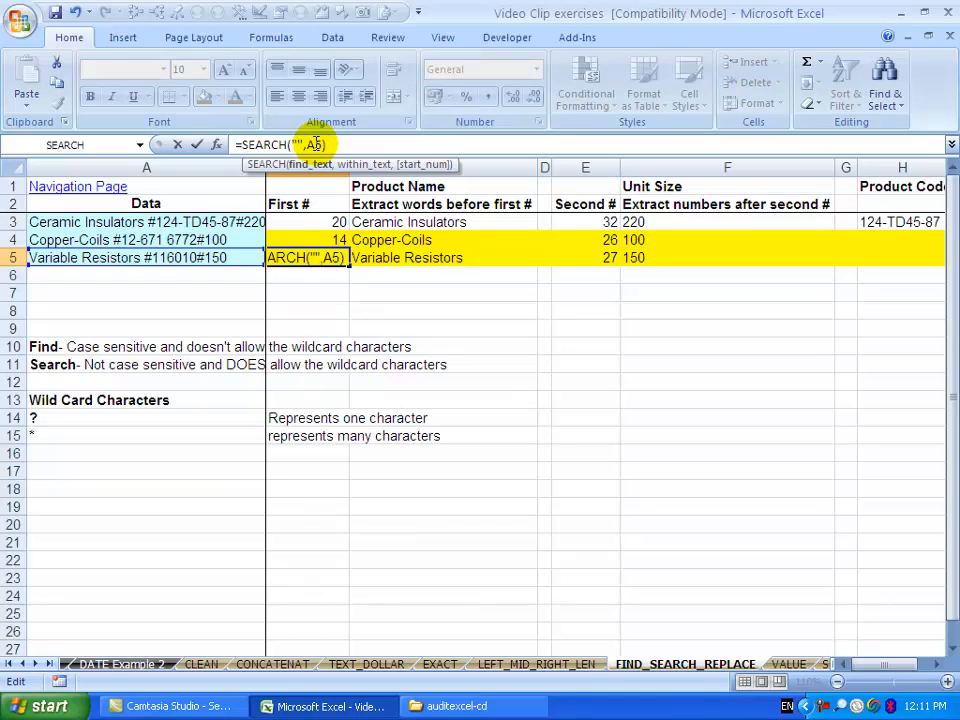
text(*)
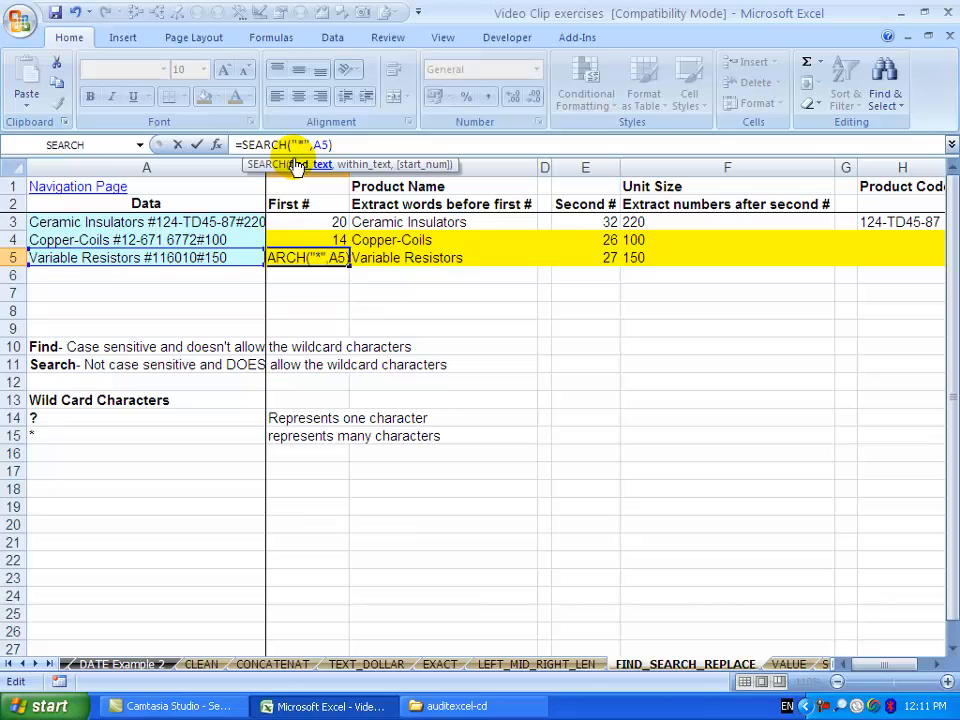
text(~)
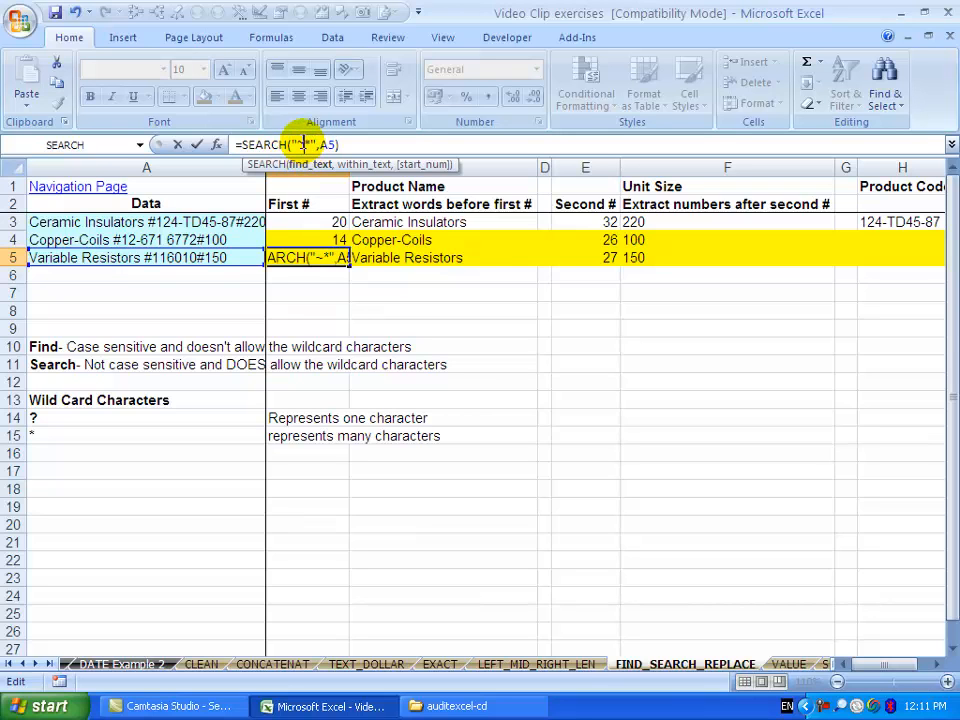